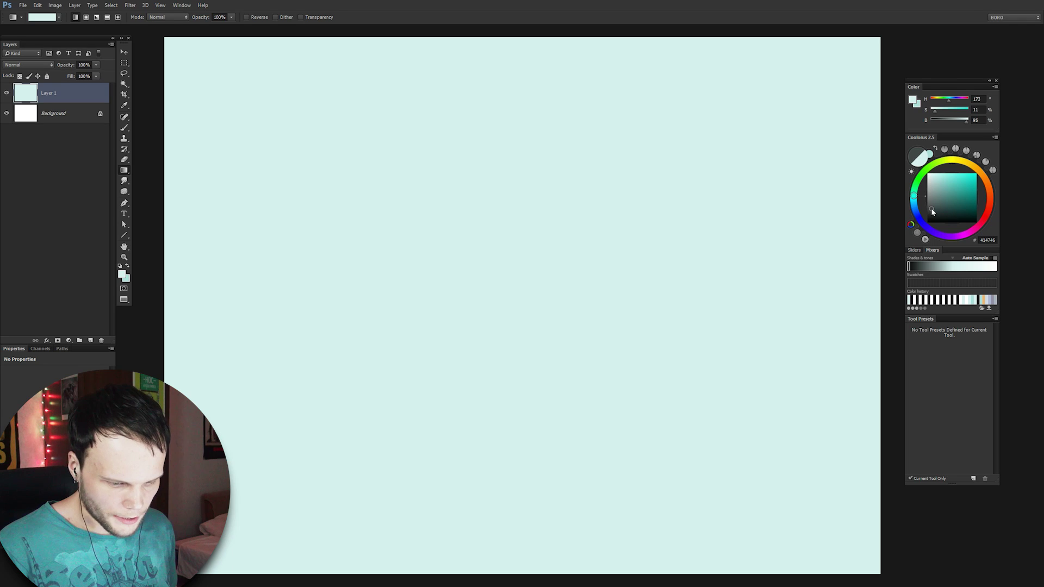
Step: Fill Layer 1 with a flat dark blue-grey to serve as the backdrop
left_click_drag(599, 274, 790, 263)
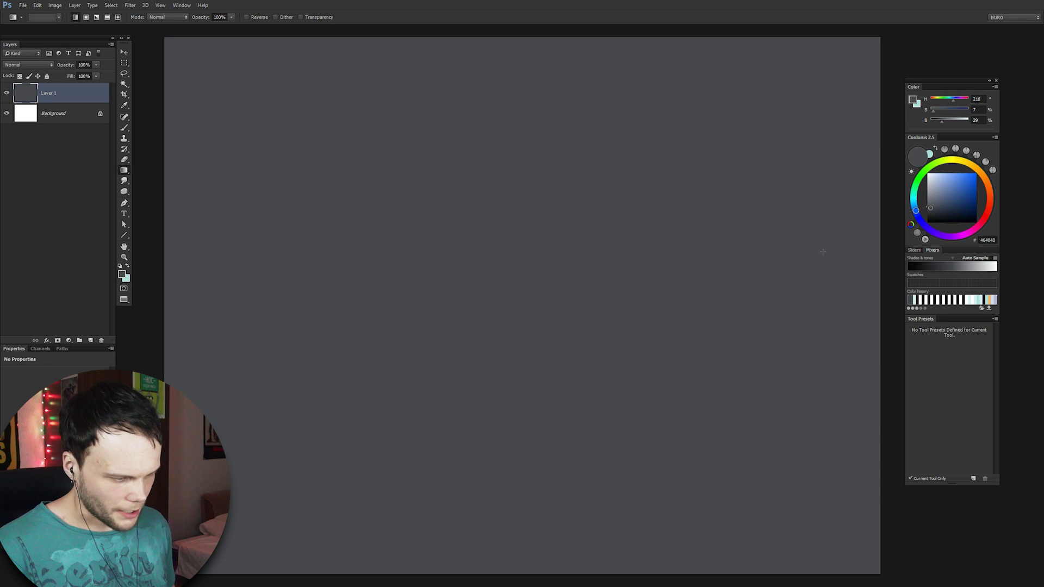
left_click(936, 206)
key("alt+BackSpace")
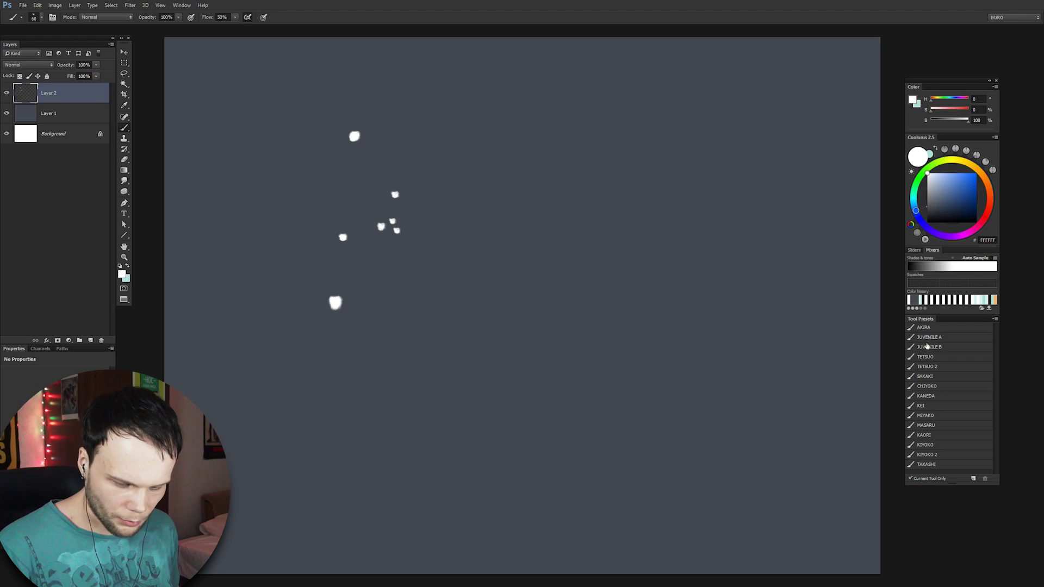
Step: Load the AKIRA brush preset and set its texture depth to 6%
left_click(925, 328)
key("F5")
left_click(525, 173)
left_click_drag(598, 242, 579, 246)
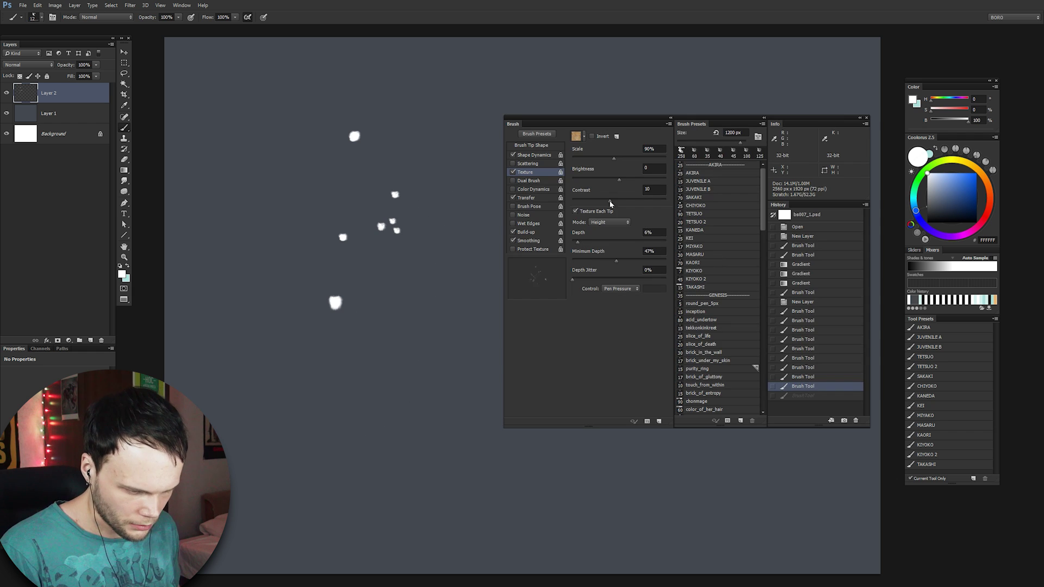
Step: Scatter white textured speckles across the whole canvas on Layer 2
left_click_drag(457, 228, 367, 402)
left_click_drag(462, 101, 429, 182)
left_click_drag(256, 288, 326, 283)
key("F5")
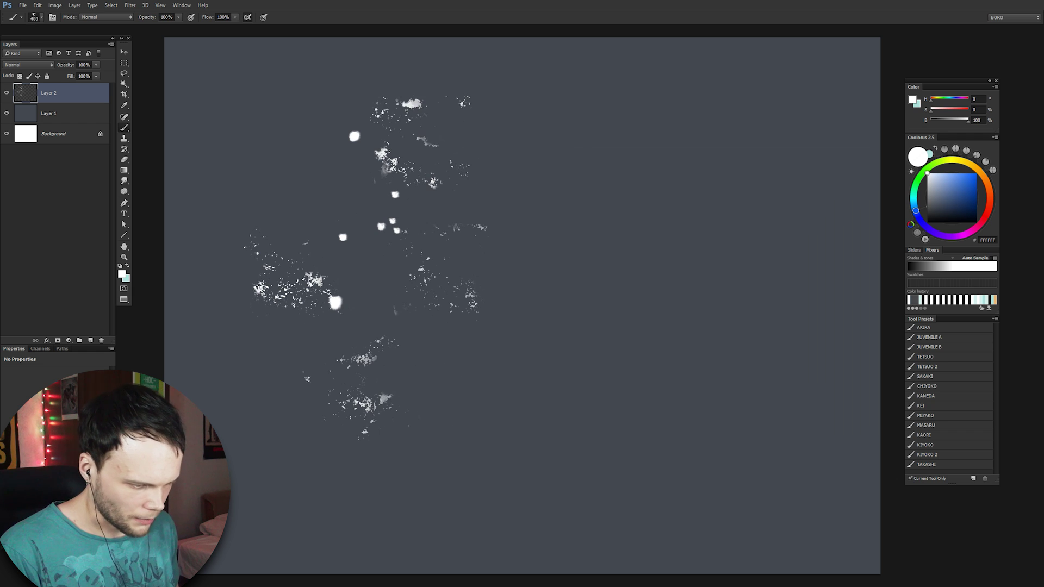
left_click_drag(185, 104, 848, 511)
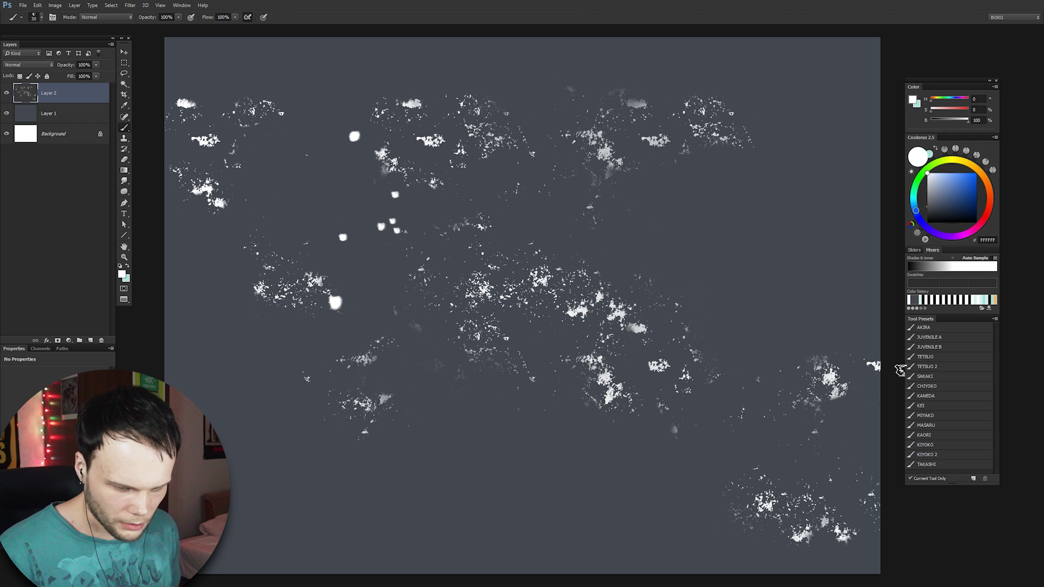
Step: Try a Tilt-Shift blur of 61 px on the speckle layer with a steeply slanted focus band through the centre
left_click(130, 5)
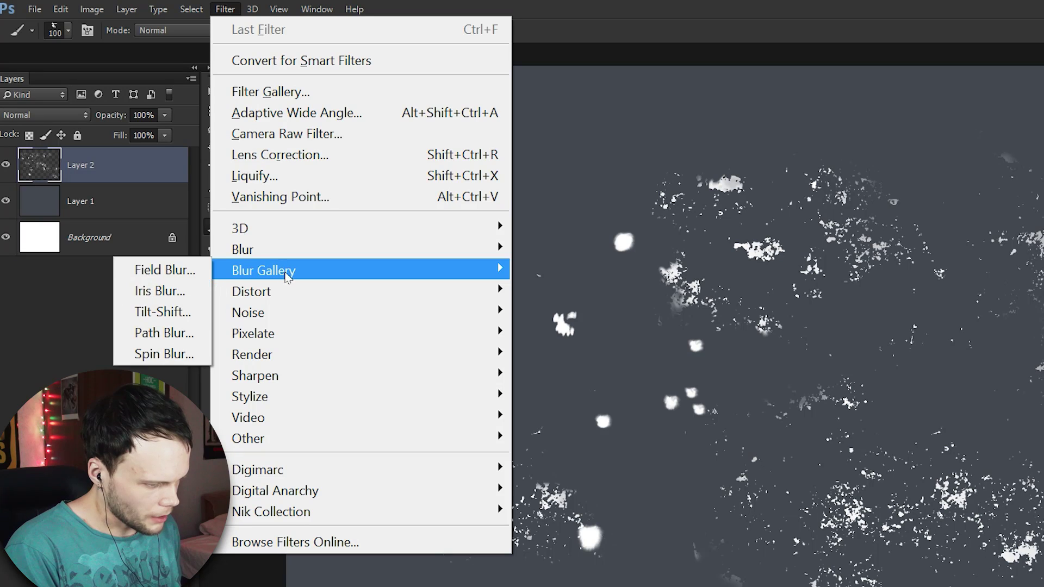
mouse_move(172, 157)
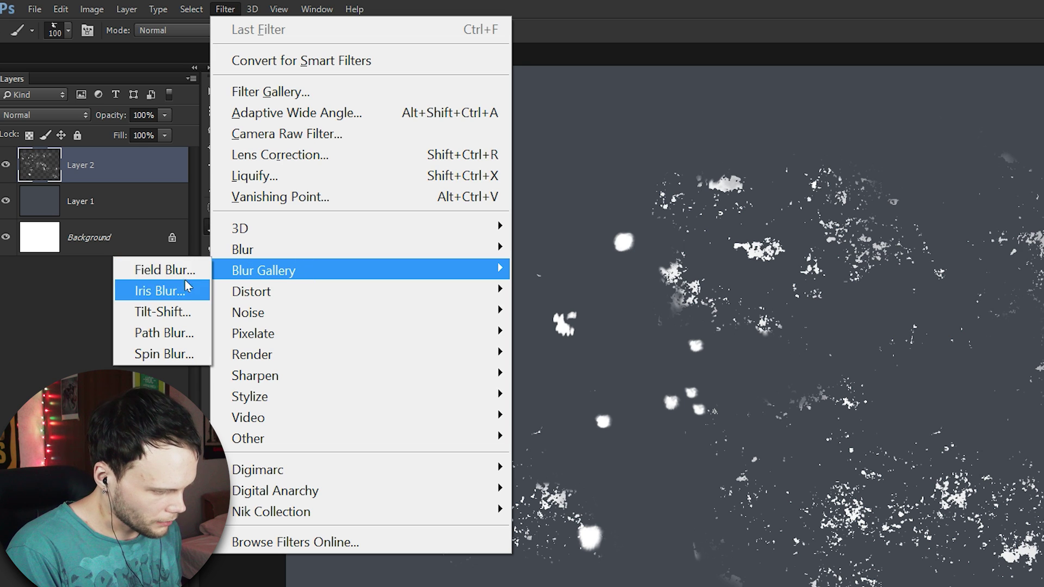
left_click(187, 311)
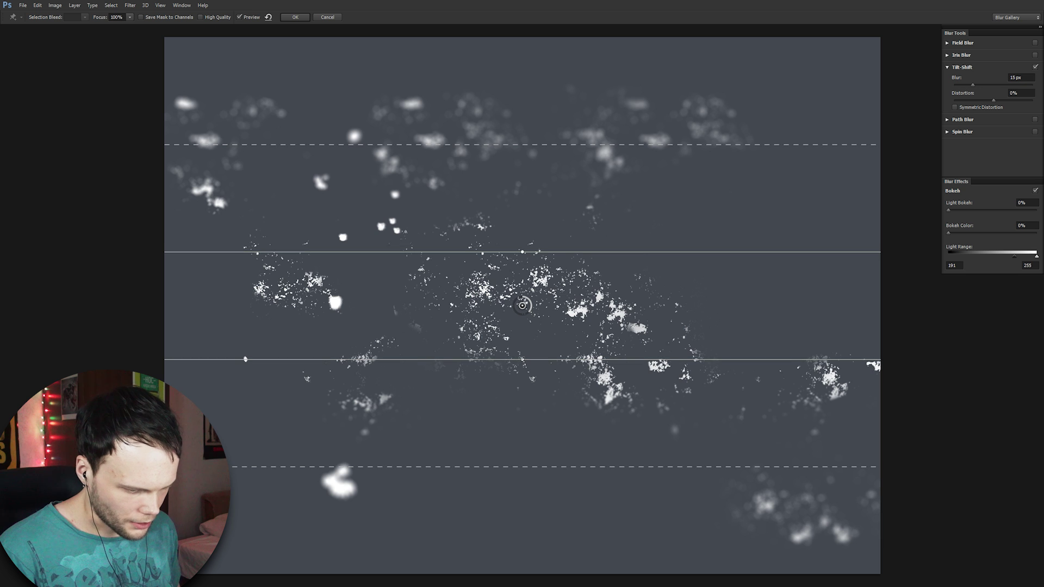
mouse_move(506, 338)
left_mouse_down()
mouse_move(520, 282)
mouse_move(522, 294)
mouse_move(499, 296)
mouse_move(526, 337)
left_mouse_up()
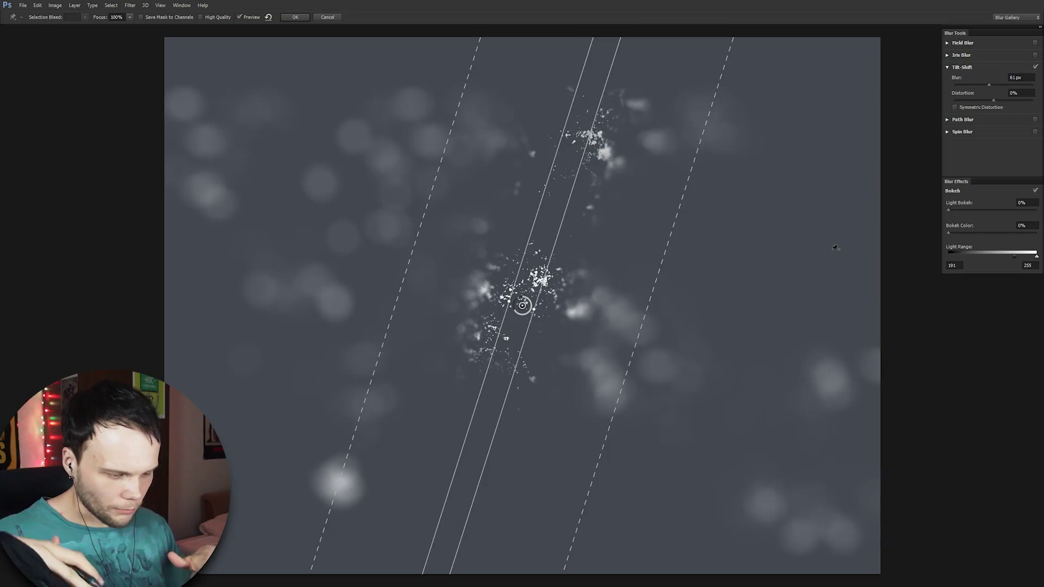
left_click_drag(522, 305, 576, 270)
left_click_drag(649, 283, 437, 110)
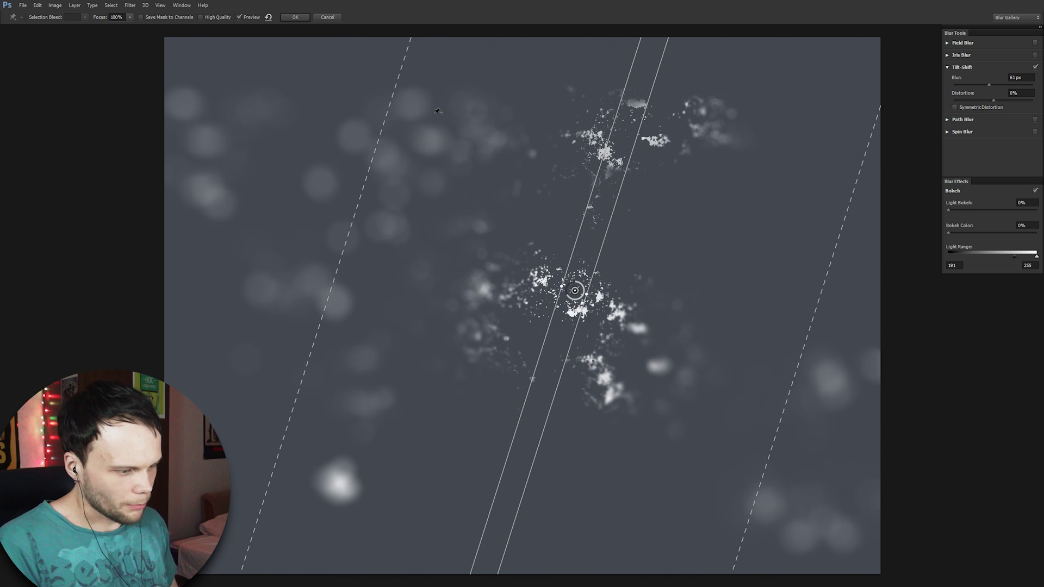
left_click(326, 18)
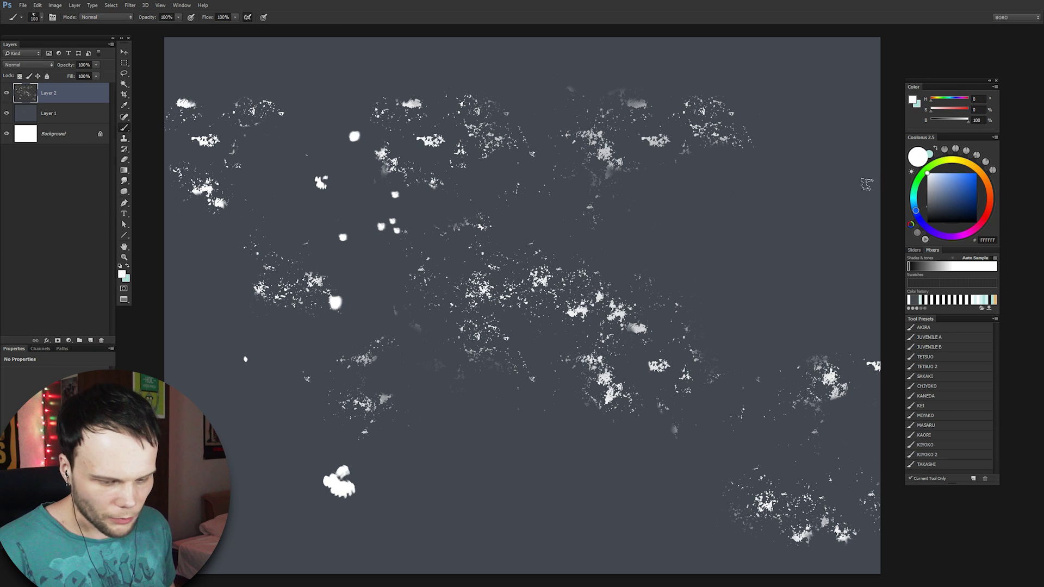
Step: Pick a saturated orange, reduce the brush size, and dab several small spots in the empty area on the canvas's right side
mouse_move(976, 173)
left_mouse_down()
mouse_move(986, 181)
mouse_move(961, 183)
left_mouse_up()
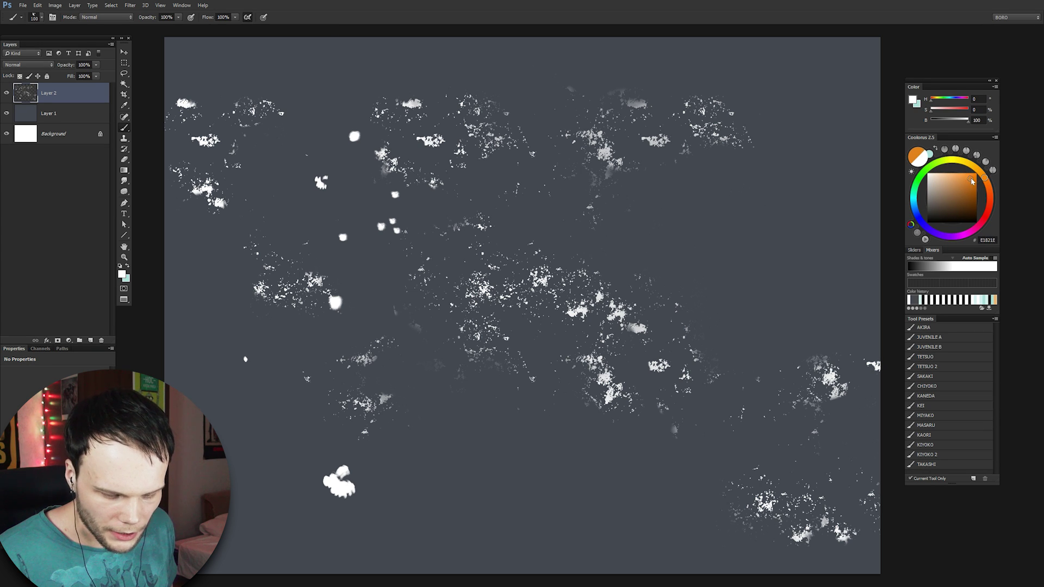
left_click(978, 174)
key("bracketleft")
key("bracketleft")
key("bracketleft")
key("bracketleft")
left_click_drag(730, 222, 740, 216)
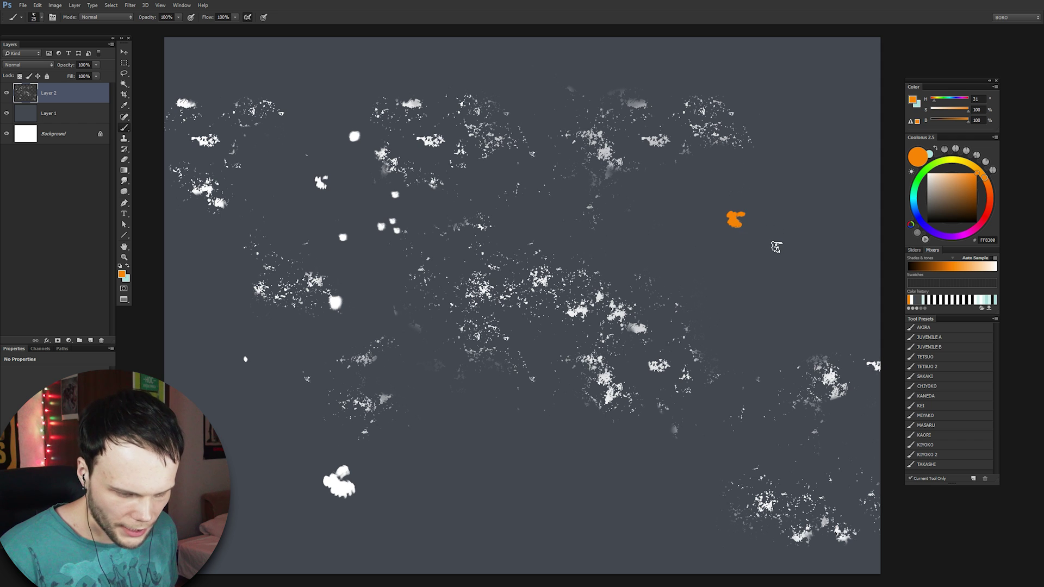
left_click(732, 275)
left_click(769, 292)
left_click(820, 261)
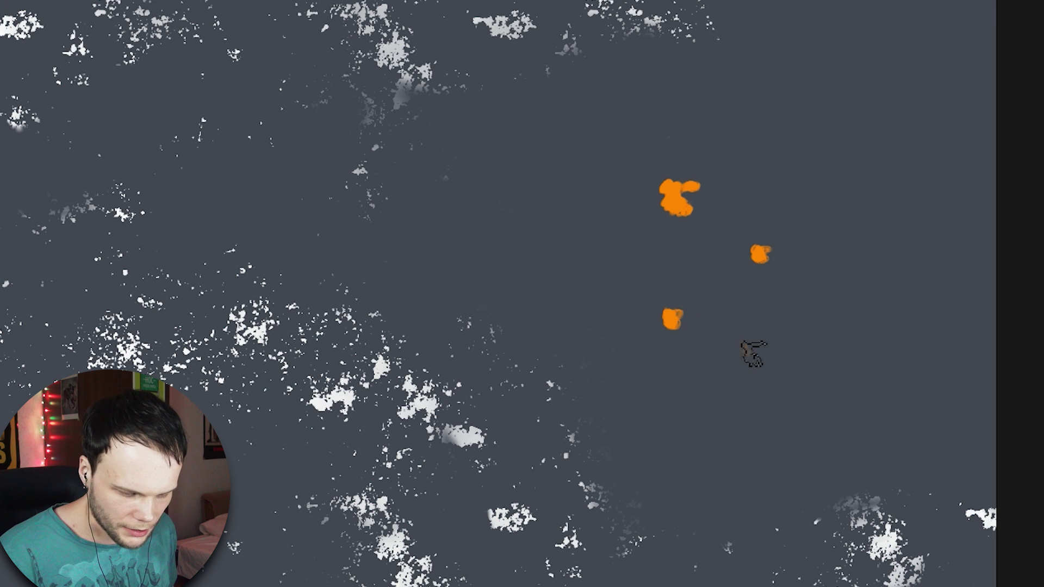
left_click(829, 90)
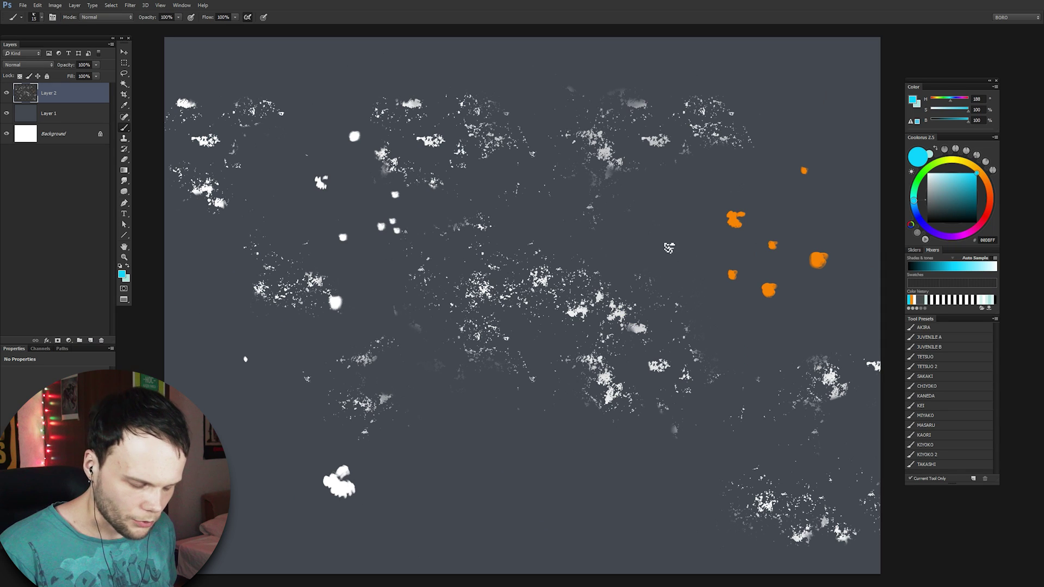
Step: Dab cyan spots beside the orange ones and paint white and pale yellow cores into the largest cyan and orange spots
left_click(709, 266)
left_click(705, 290)
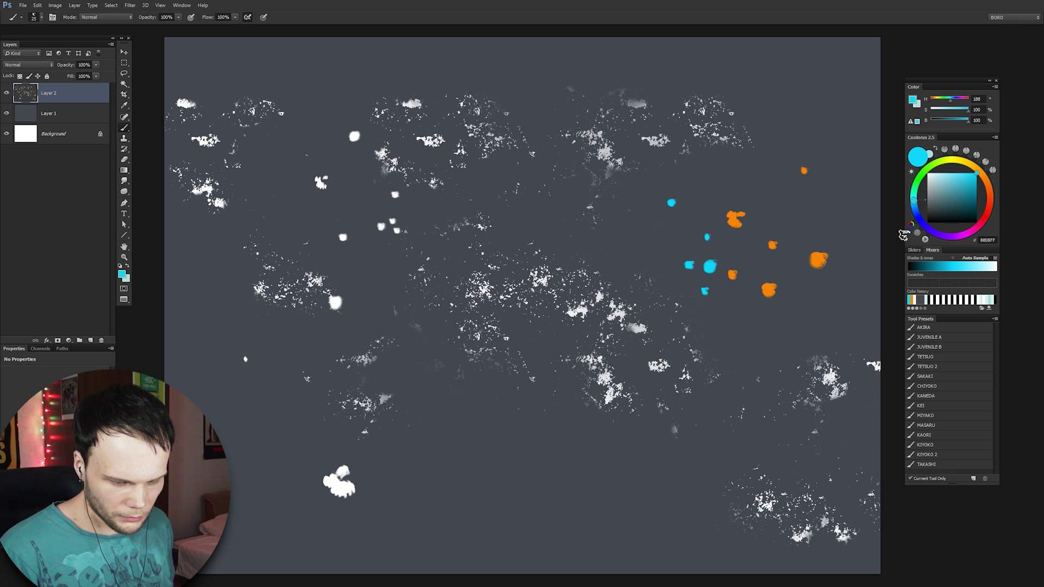
left_click(910, 158)
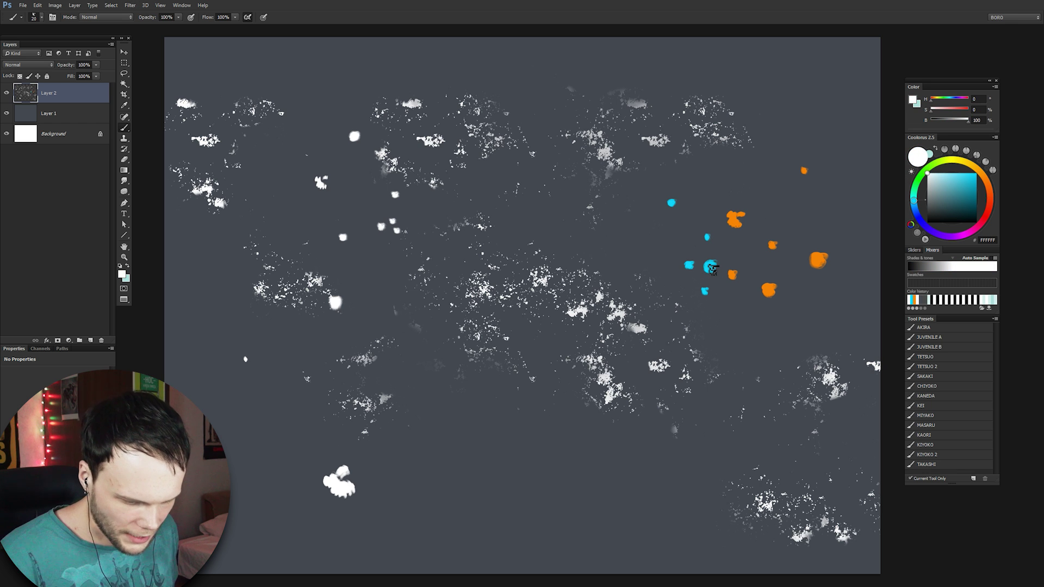
left_click(711, 267)
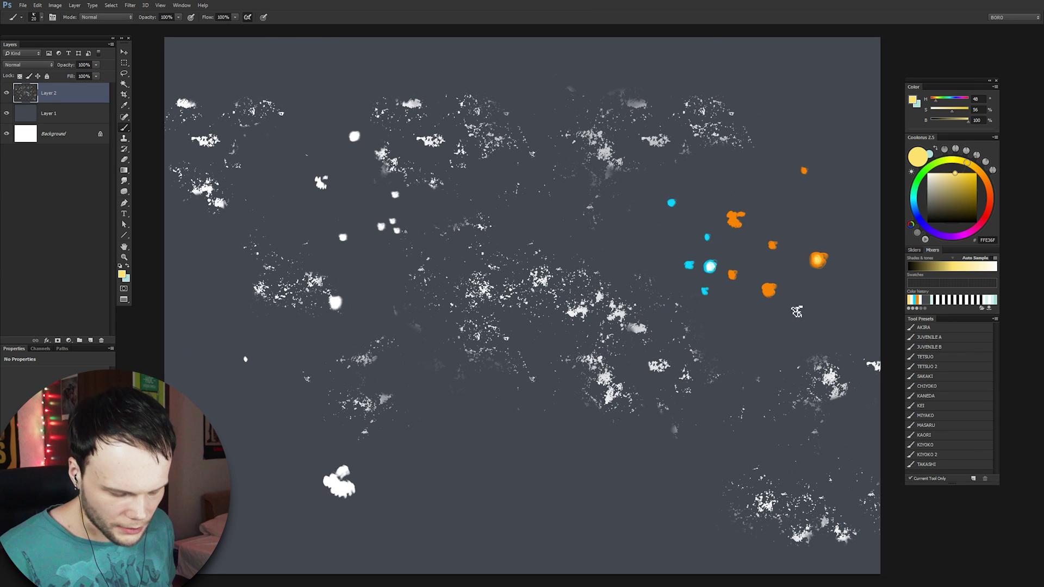
scroll(797, 311, "up", 2)
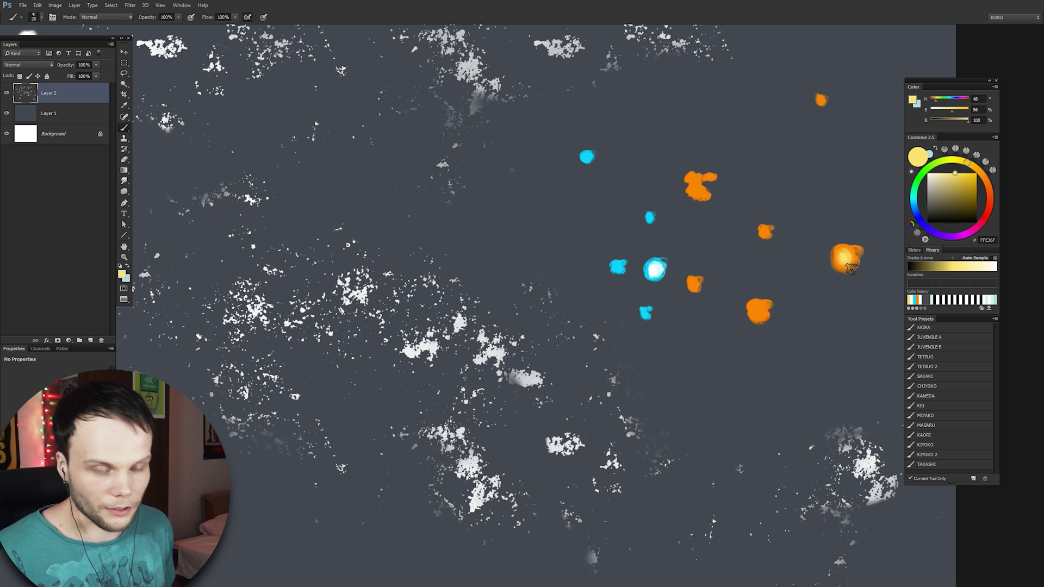
scroll(849, 260, "down", 2)
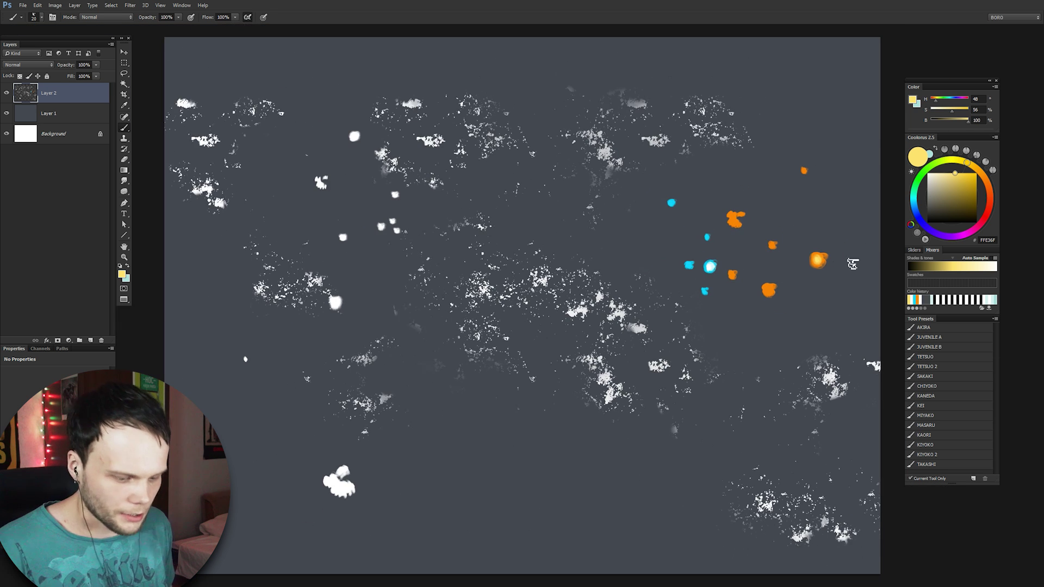
Step: Try a Tilt-Shift blur of 19 px on the coloured spots and speckles with a vertical focus band left of centre
left_click(130, 5)
mouse_move(163, 148)
left_click(321, 168)
left_click_drag(487, 252, 548, 349)
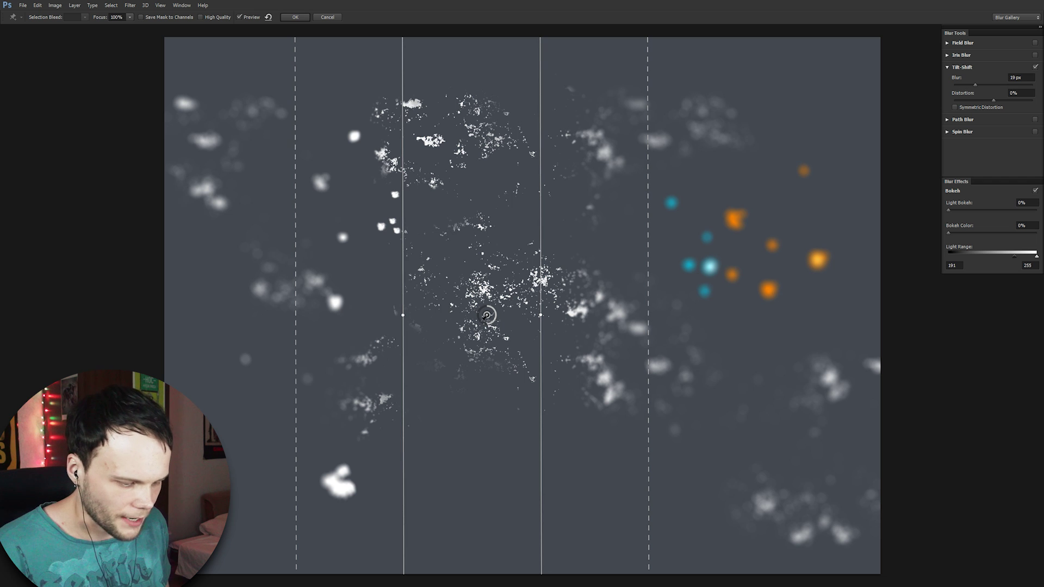
left_click_drag(488, 326, 475, 320)
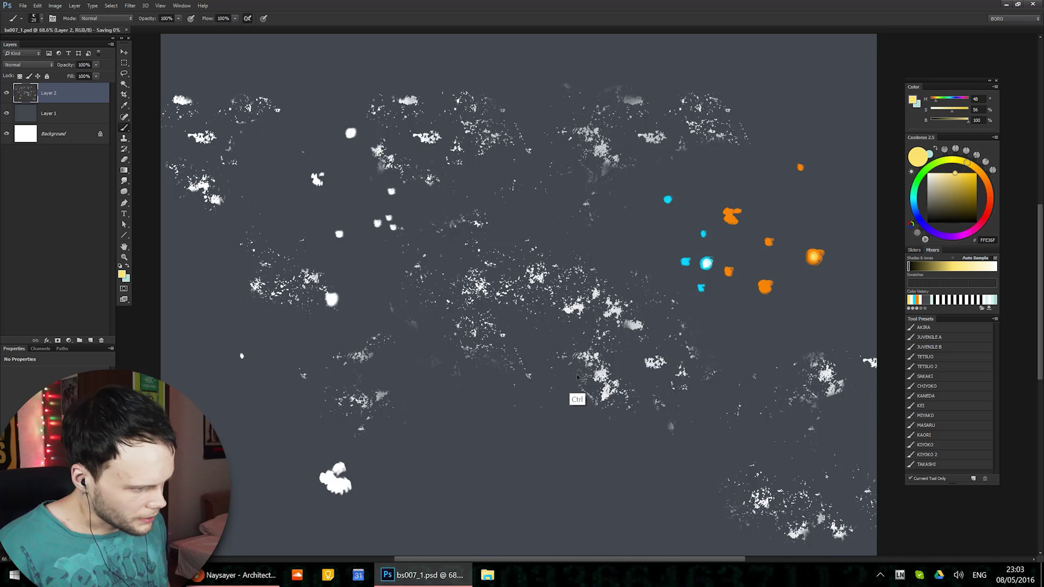
Step: Save a copy of the document as bs007_2.psd
key("ctrl+shift+s")
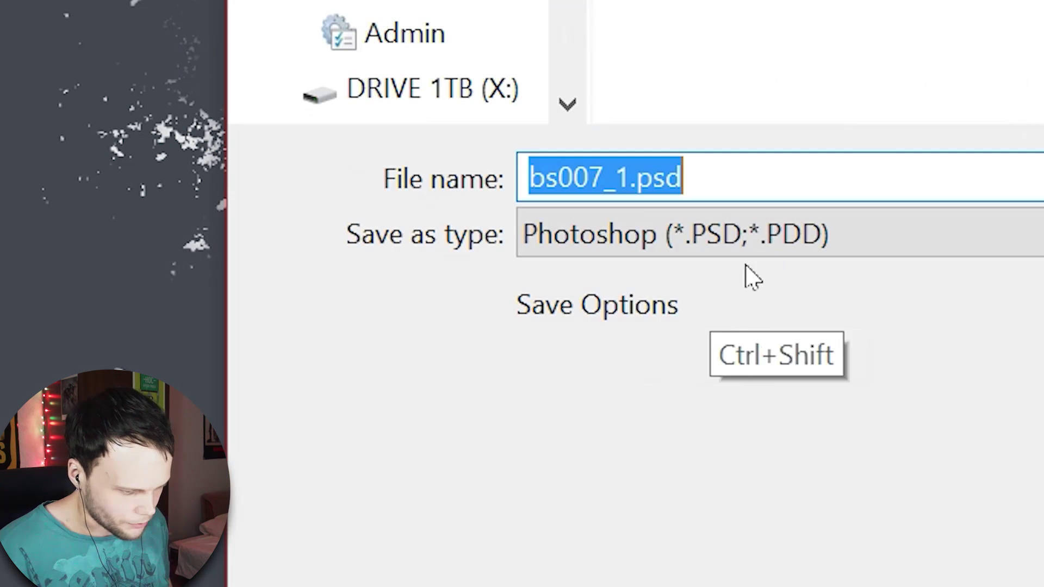
left_click(631, 363)
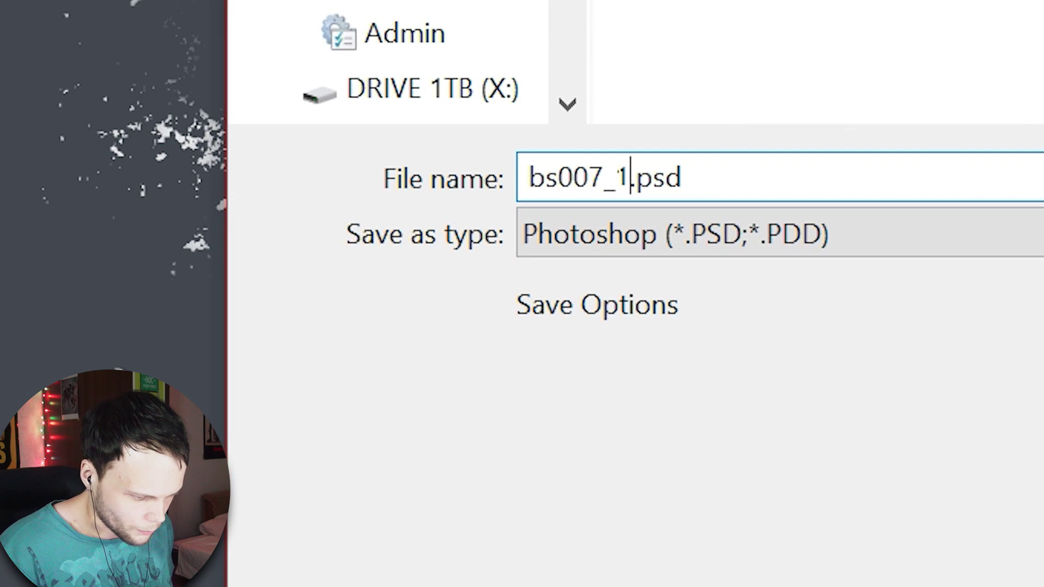
key("shift+Left")
type("2")
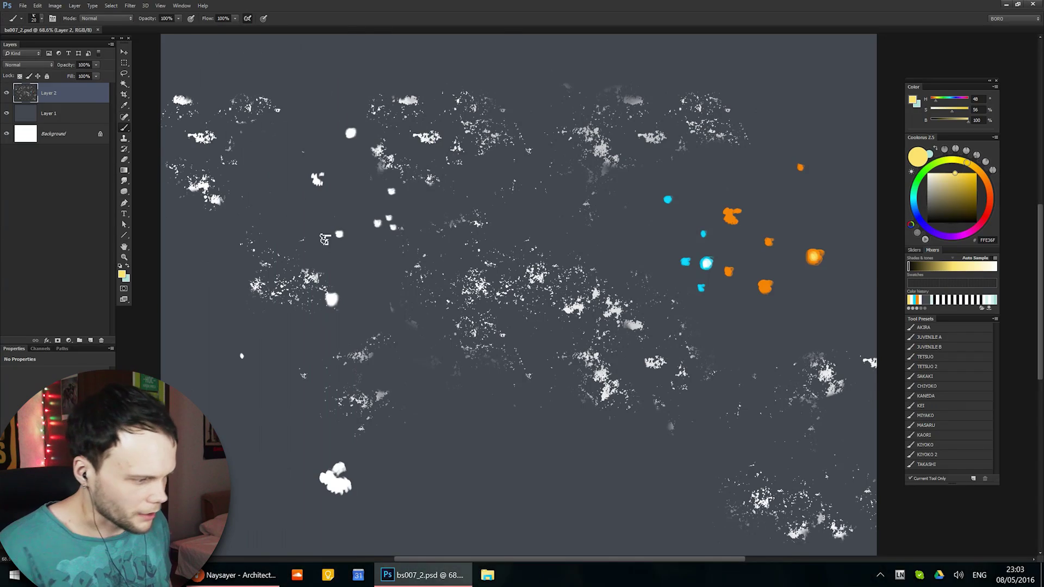
Step: Convert the image to 32 Bits/Channel while keeping its layers separate
left_click(48, 7)
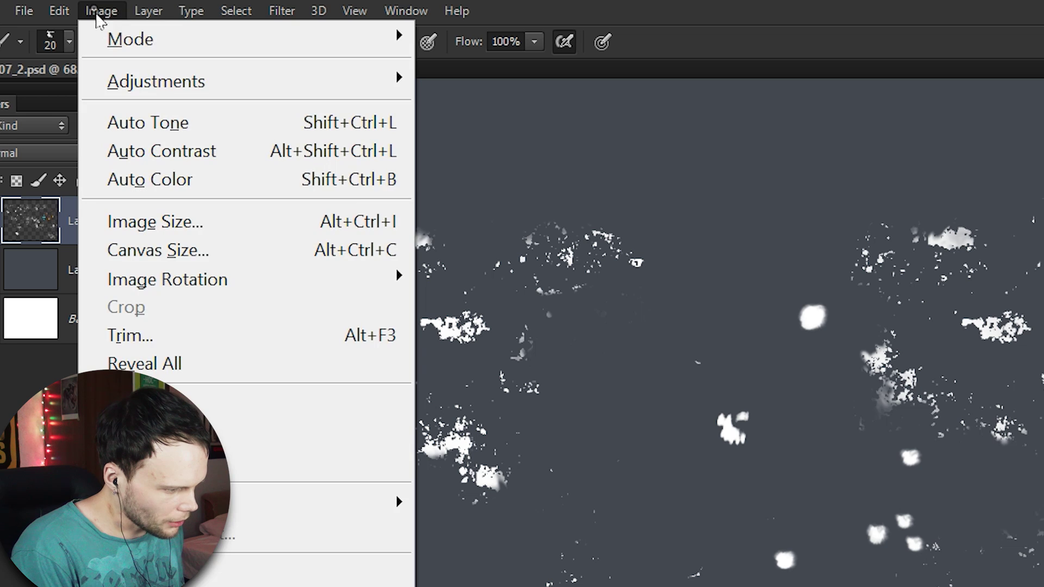
mouse_move(69, 20)
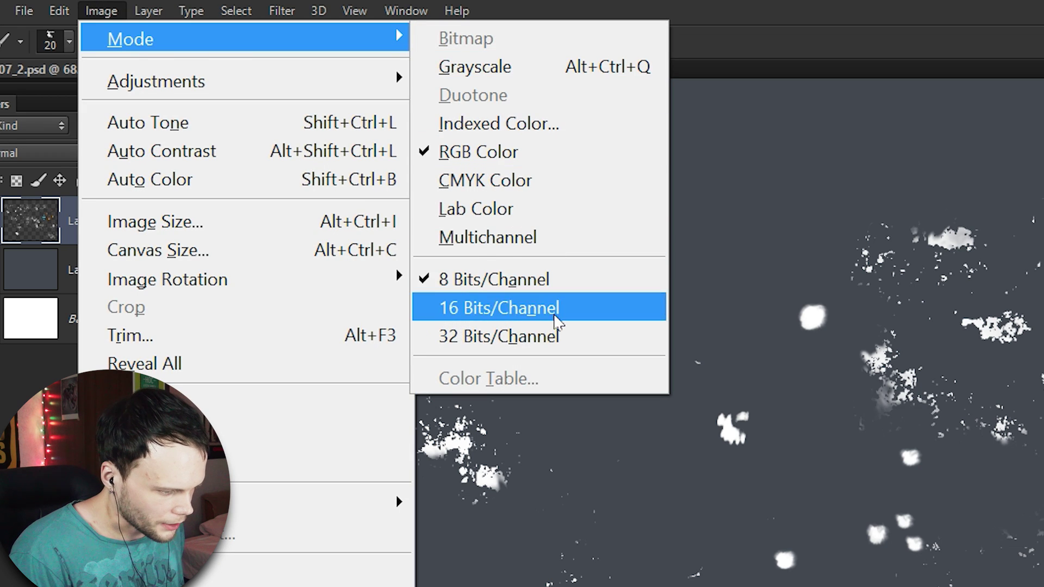
left_click(526, 348)
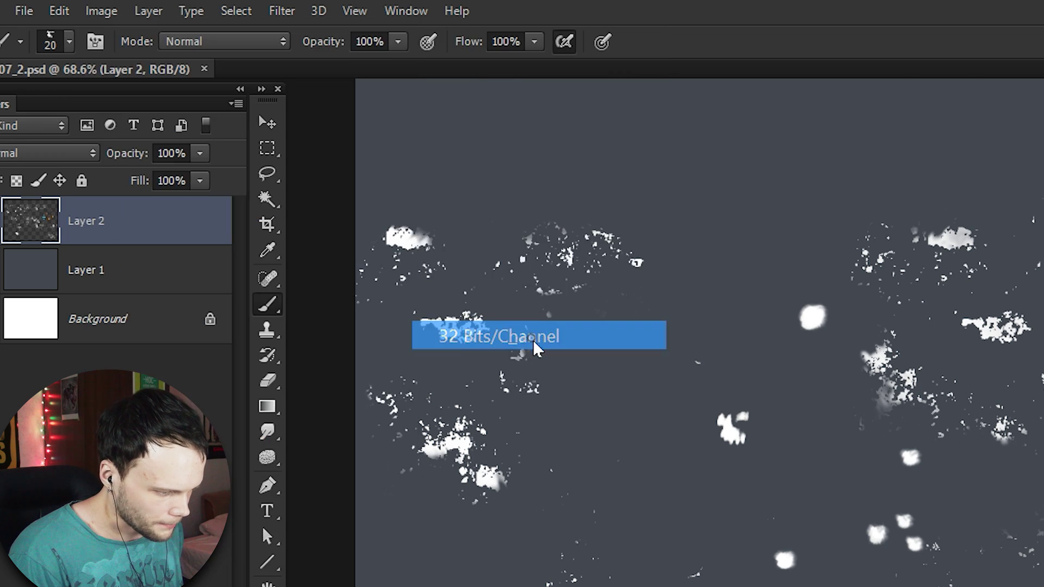
left_click(718, 320)
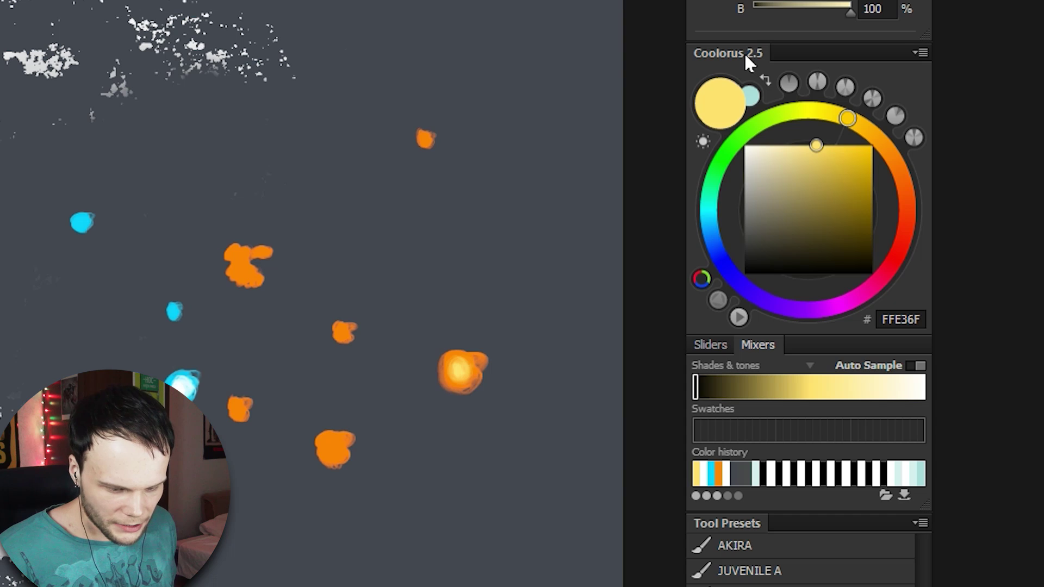
Step: Collapse the Coolorus colour wheel and choose an orange-red foreground colour with hue 7, saturation 96% and brightness 95%
double_click(744, 52)
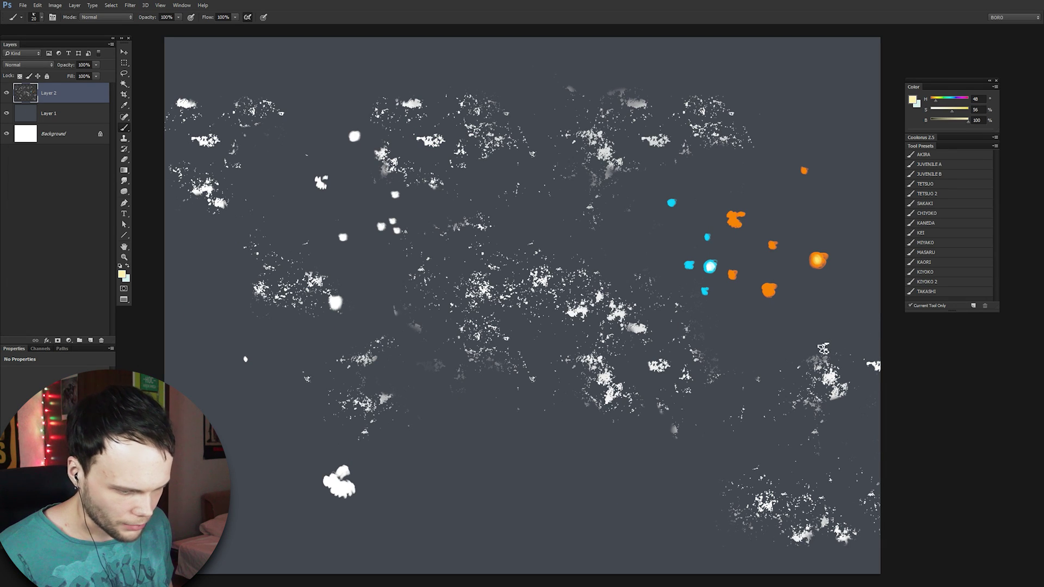
key("F2")
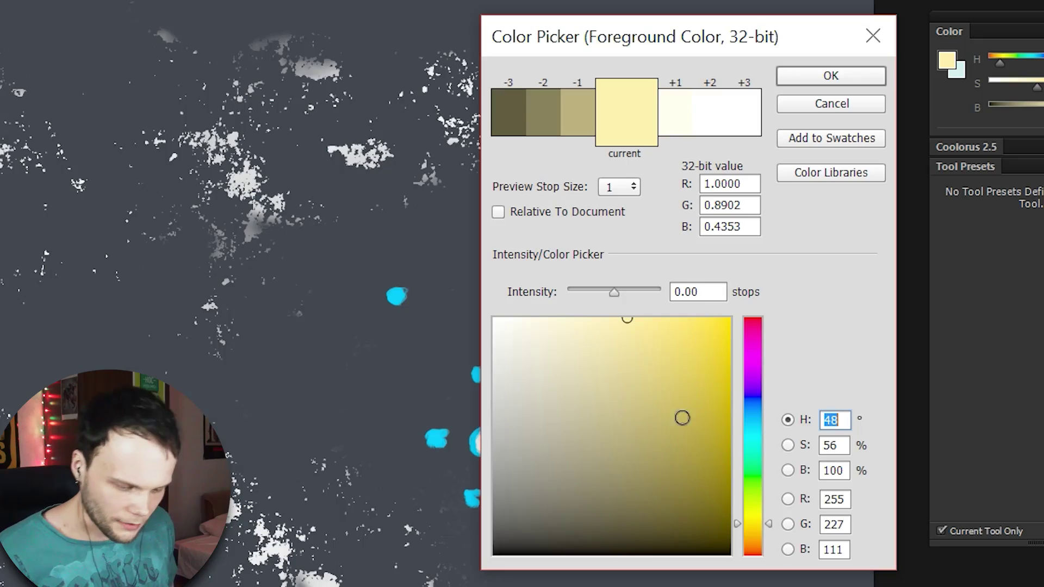
left_click_drag(615, 368, 687, 340)
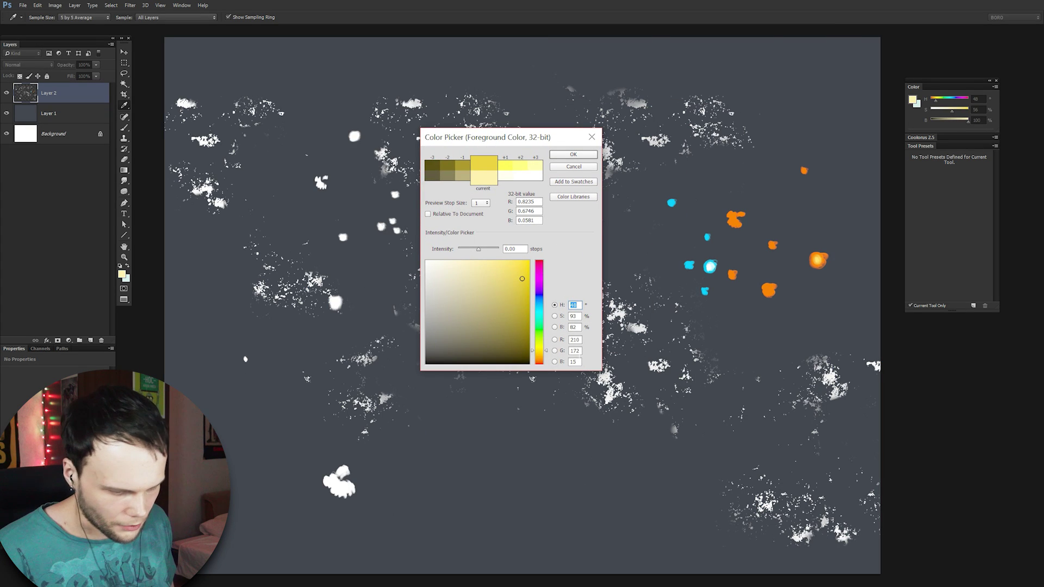
left_click_drag(544, 356, 547, 364)
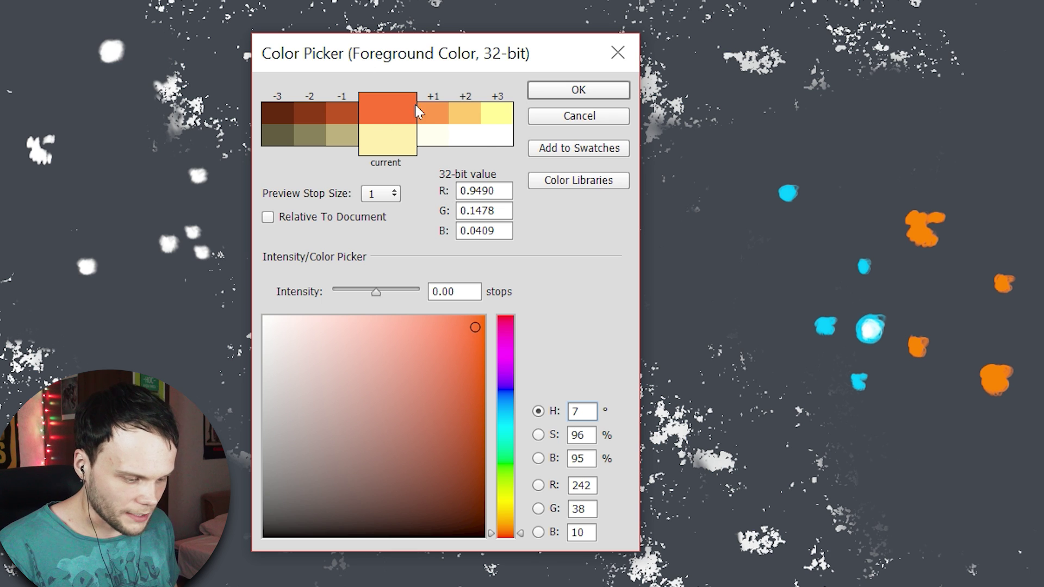
Step: Raise the foreground colour's intensity to +3.00 stops, accept it, and return to the Brush tool
left_click(497, 120)
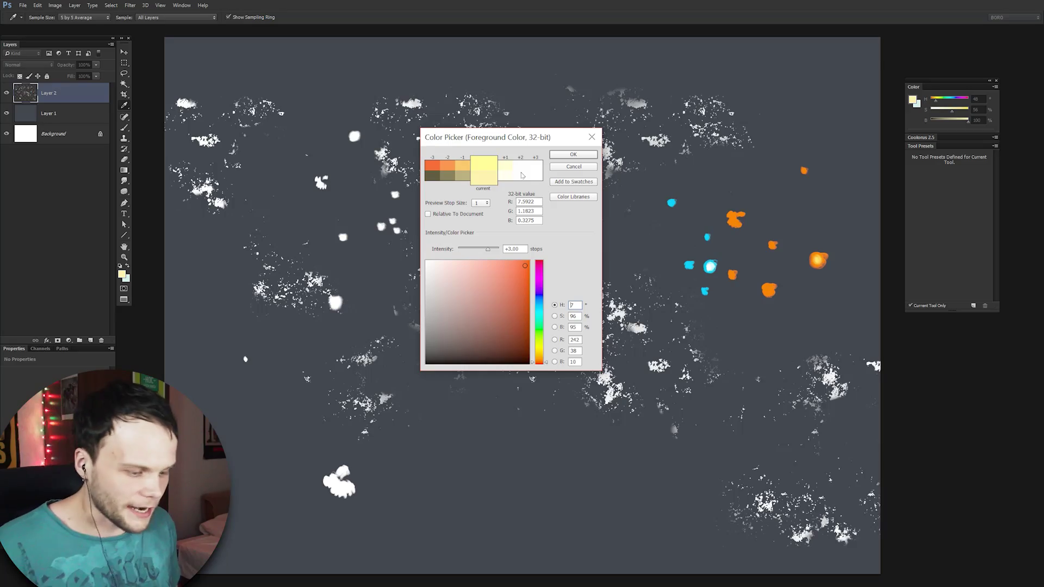
left_click(573, 155)
key("b")
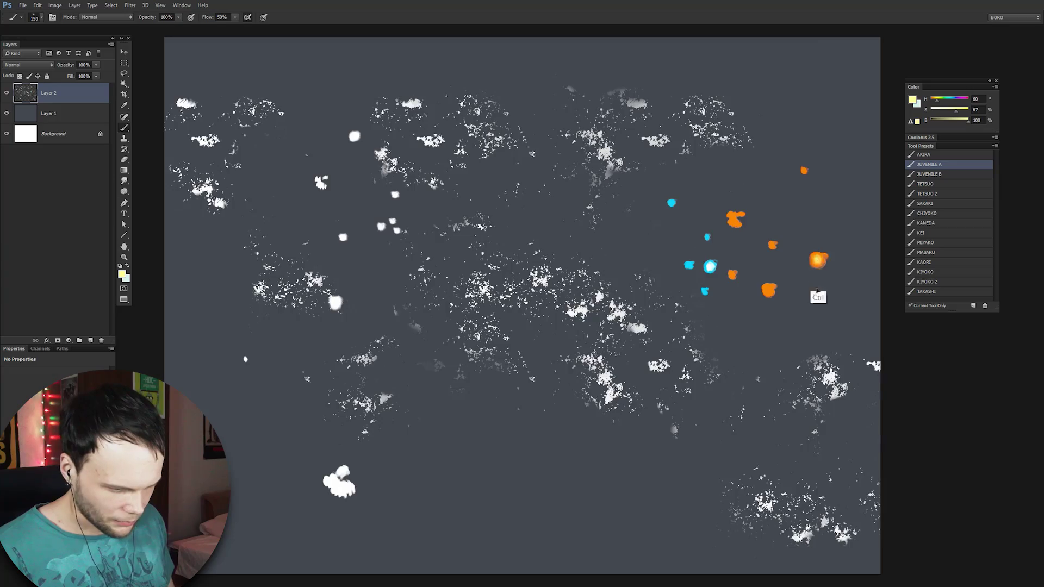
Step: Move the painted spots on Layer 2 down to free the upper canvas, and reduce the brush size
left_click_drag(821, 261, 824, 442)
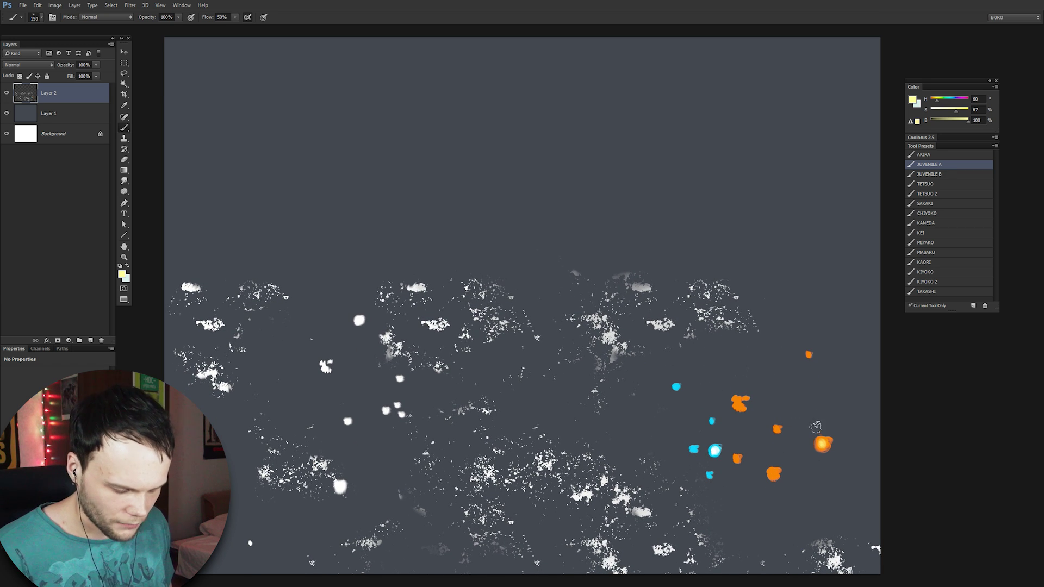
key("bracketleft")
key("bracketleft")
key("bracketleft")
key("bracketleft")
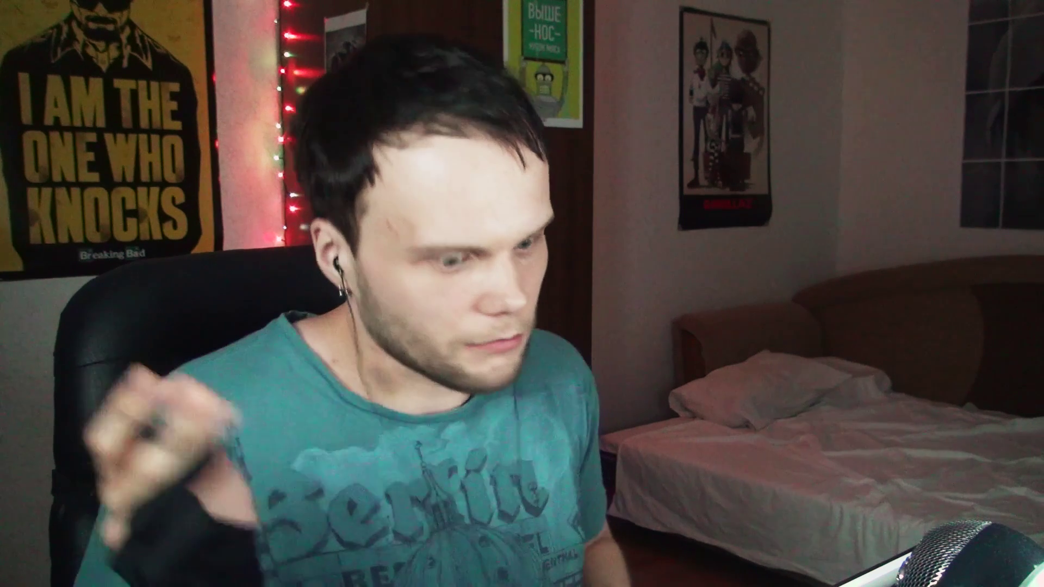
Step: Try test dabs of the high-intensity orange in the cleared upper area at smaller and larger brush sizes
left_click(735, 127)
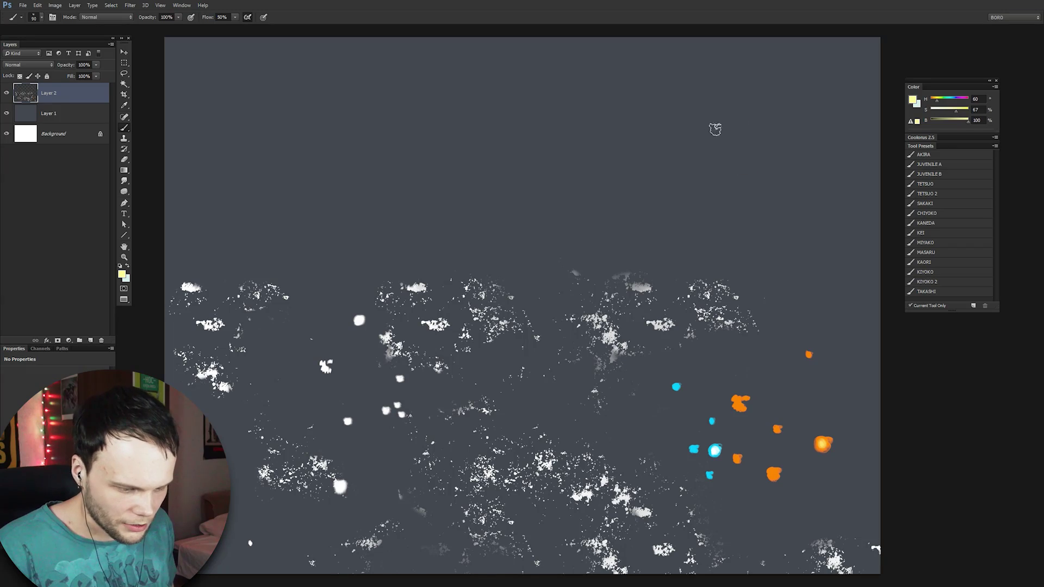
mouse_move(715, 129)
left_mouse_down()
mouse_move(741, 115)
mouse_move(668, 163)
left_mouse_up()
key("ctrl+z")
key("bracketright")
key("bracketright")
key("bracketright")
key("bracketright")
key("bracketright")
key("bracketright")
key("bracketright")
left_click_drag(778, 109, 414, 254)
key("ctrl+z")
mouse_move(777, 108)
left_mouse_down()
mouse_move(659, 131)
mouse_move(369, 246)
left_mouse_up()
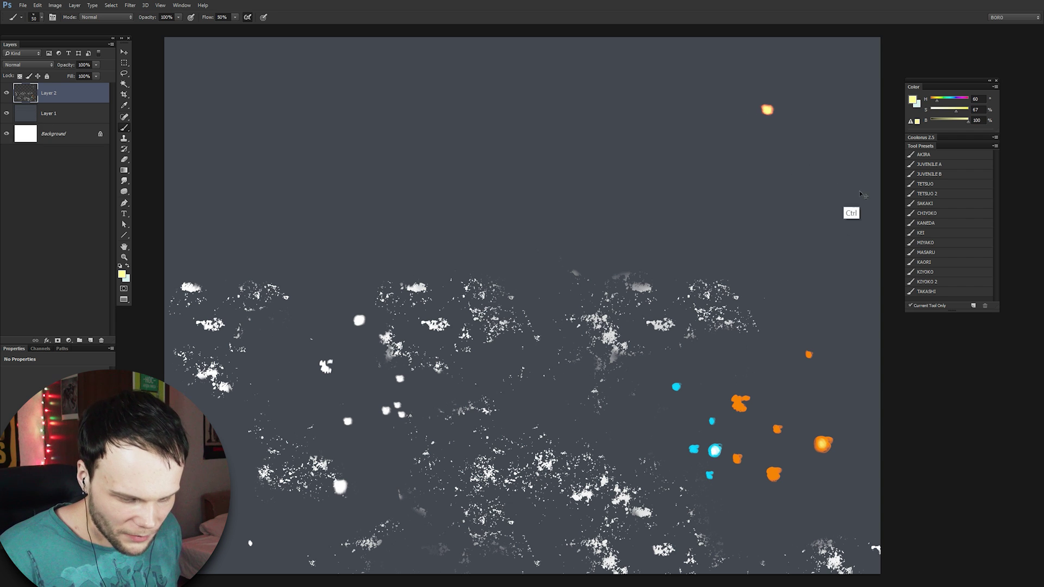
Step: Switch to the JUVENILE B brush preset, undo the test dab, and paint four glowing yellow spots in the canvas's upper right area
left_click(933, 155)
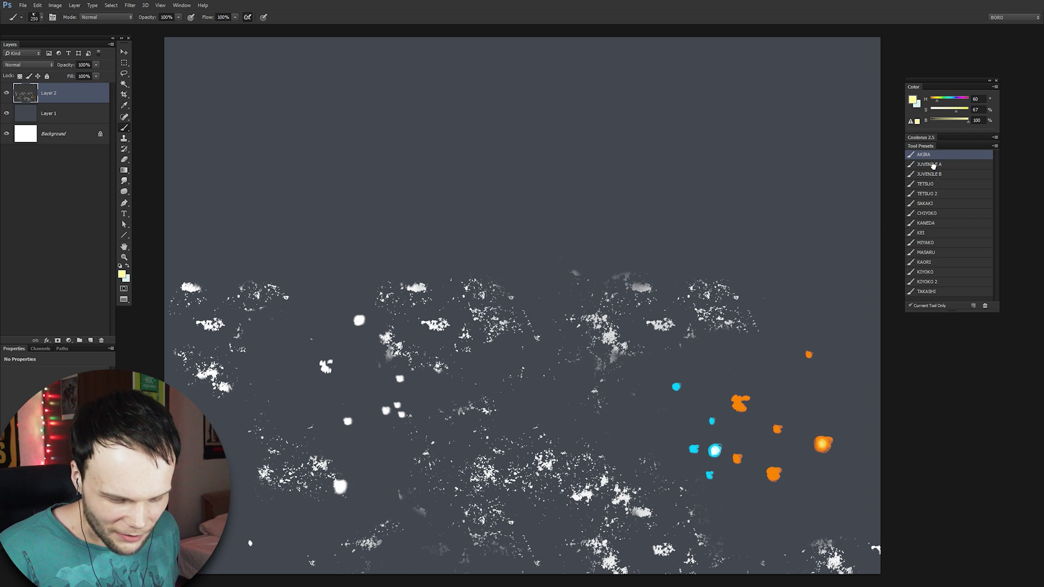
left_click(930, 174)
key("ctrl+z")
key("bracketleft")
key("bracketleft")
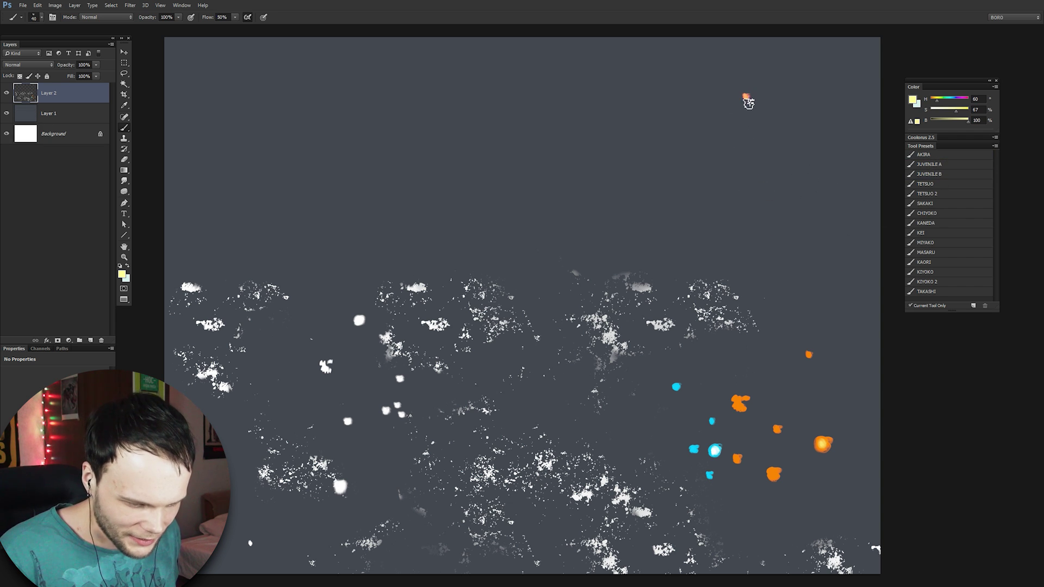
left_click(771, 129)
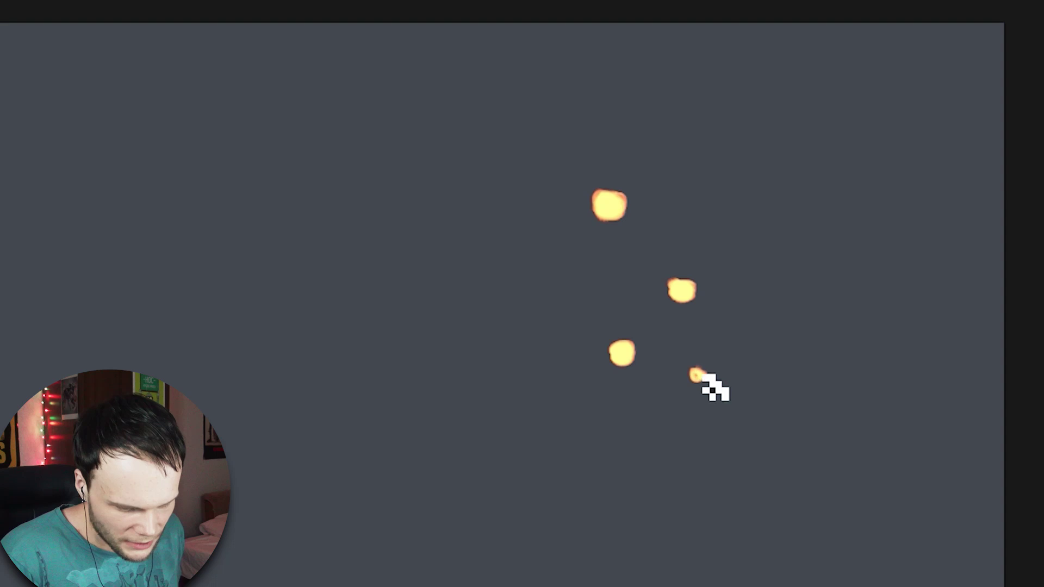
key("ctrl")
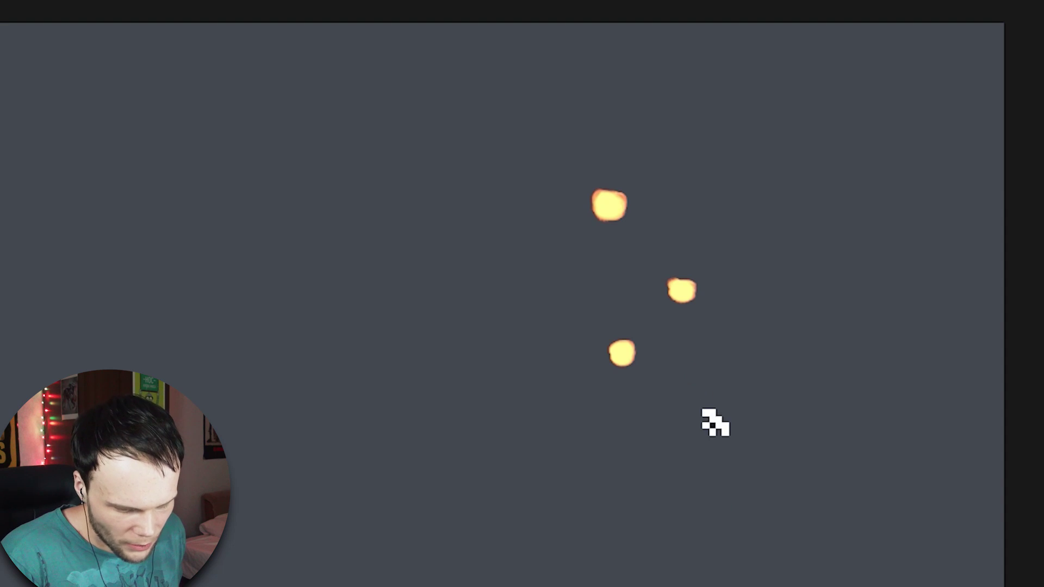
left_click(684, 370)
key("ctrl+z")
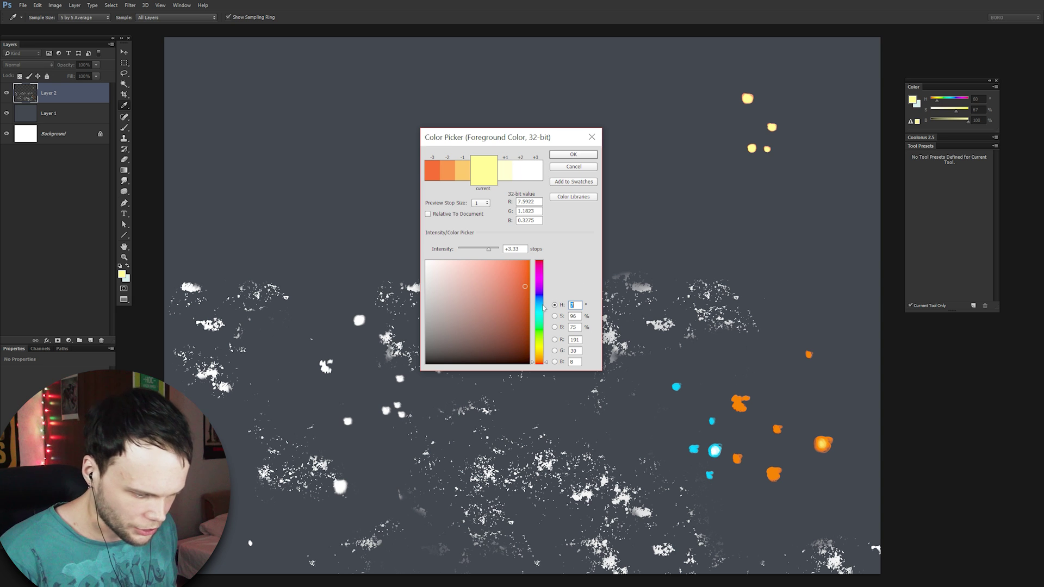
Step: Change the foreground colour to a blue with hue 232, keeping intensity +3.33 stops, and return to the Brush tool
left_click_drag(543, 308, 545, 303)
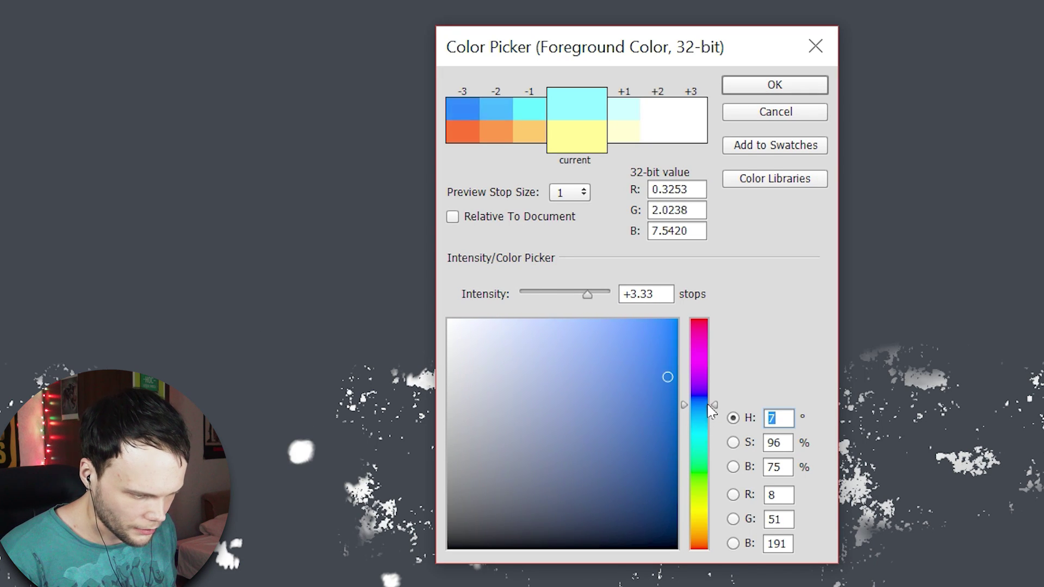
left_click_drag(707, 405, 707, 401)
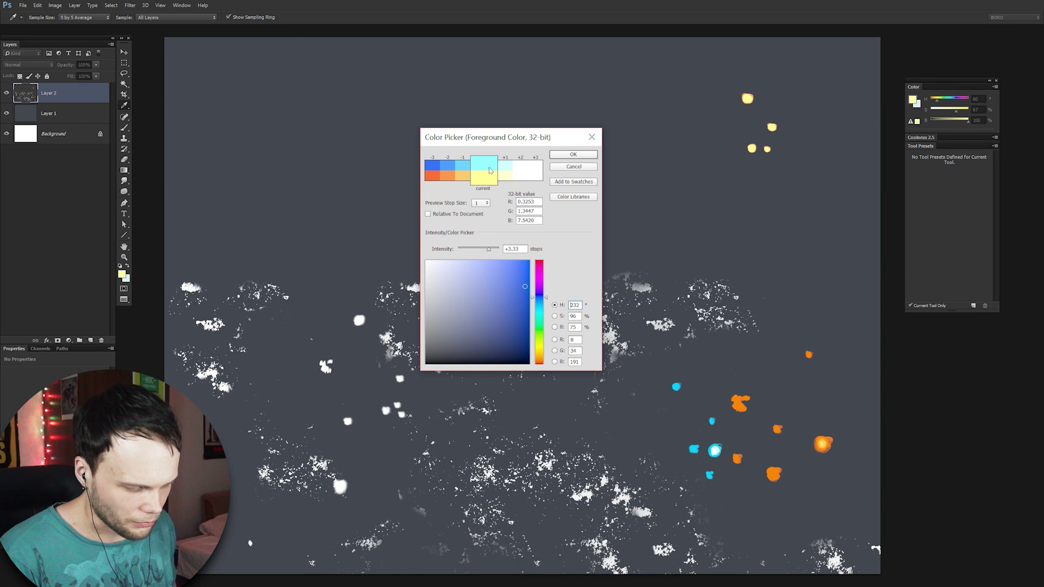
left_click(581, 157)
key("b")
Step: Paint several glowing light-blue spots of varied size around the yellow ones, undoing the first stroke
left_click_drag(598, 185, 650, 130)
key("ctrl+z")
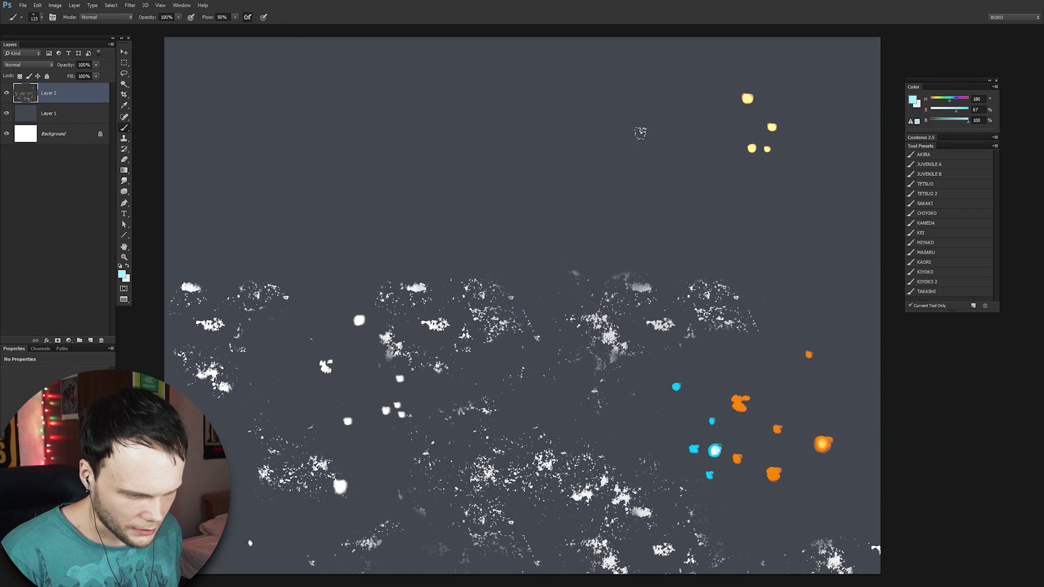
mouse_move(647, 79)
left_mouse_down()
mouse_move(503, 207)
mouse_move(559, 159)
mouse_move(589, 186)
mouse_move(654, 172)
mouse_move(701, 220)
mouse_move(740, 225)
left_mouse_up()
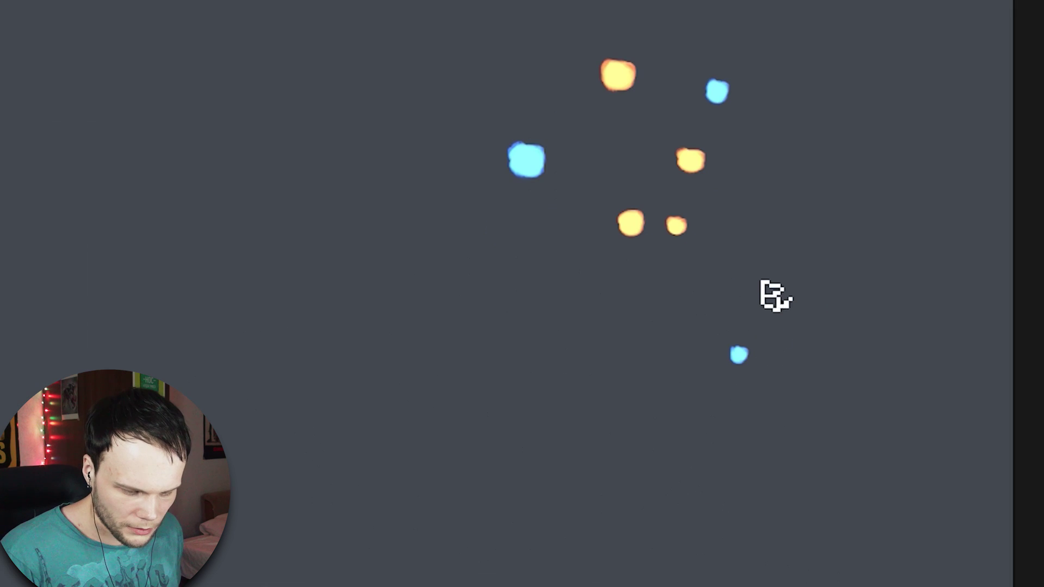
left_click(796, 169)
left_click(831, 163)
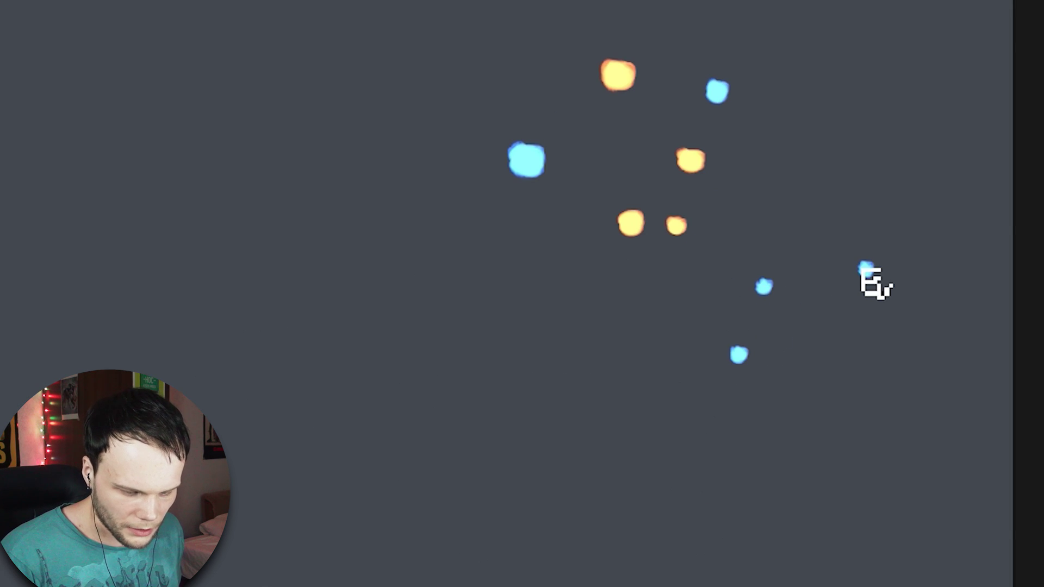
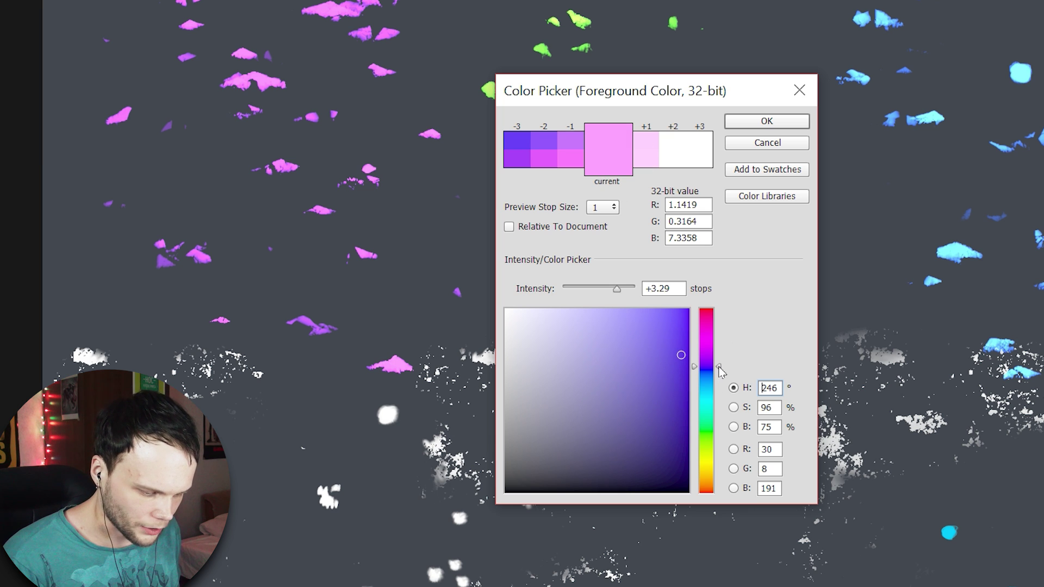
Step: Change the foreground colour to a green with hue 137 at intensity +3.29 stops and accept it
left_click_drag(719, 367, 718, 374)
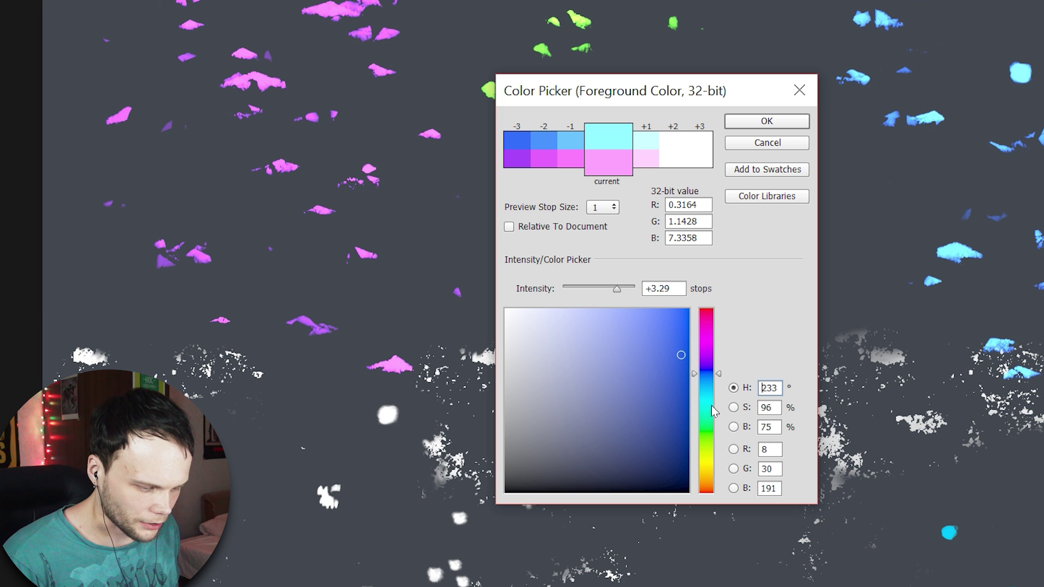
left_click_drag(719, 375, 719, 409)
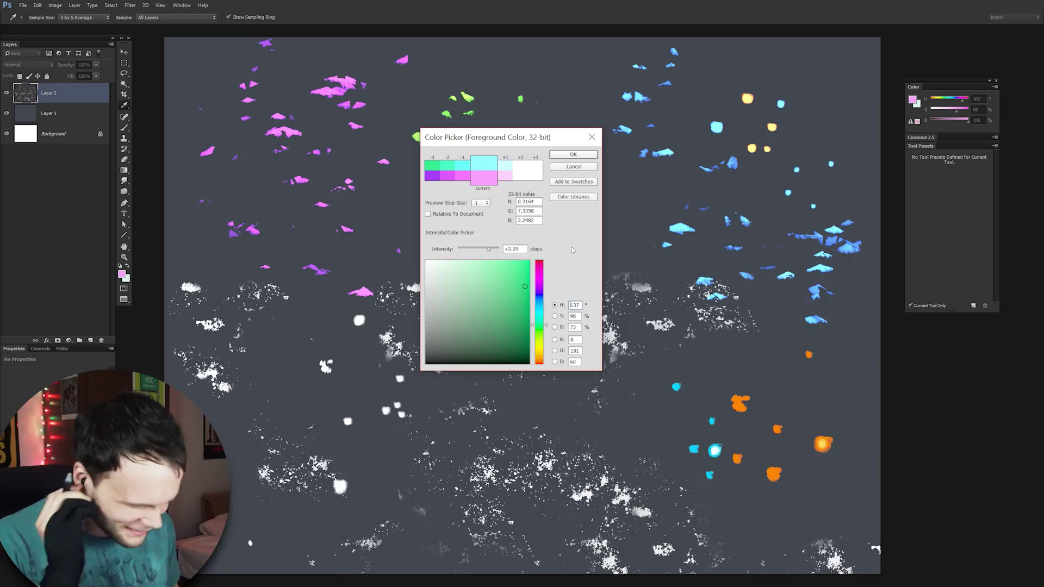
key("Return")
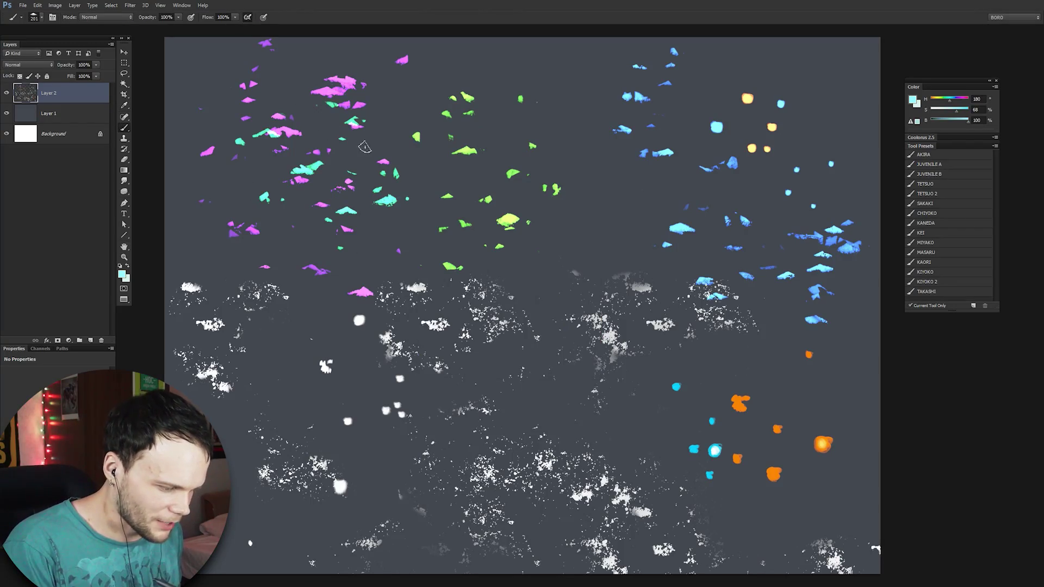
Step: Sample the yellow of a light spot, paint orange-yellow marks among the purple and green ones, and add light-blue marks
left_click(752, 146, "alt")
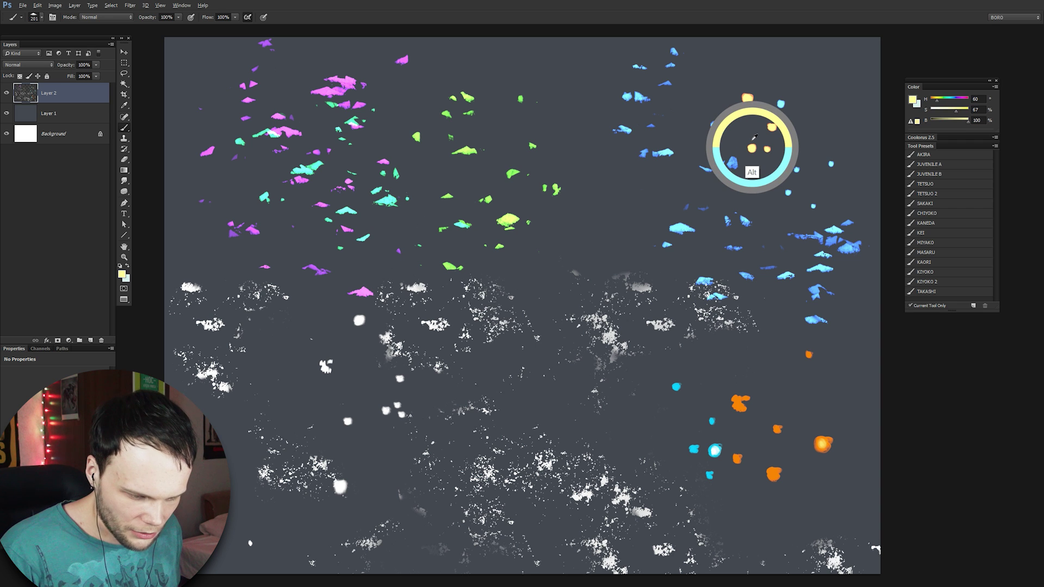
left_click(752, 146, "alt")
left_click_drag(471, 144, 314, 290)
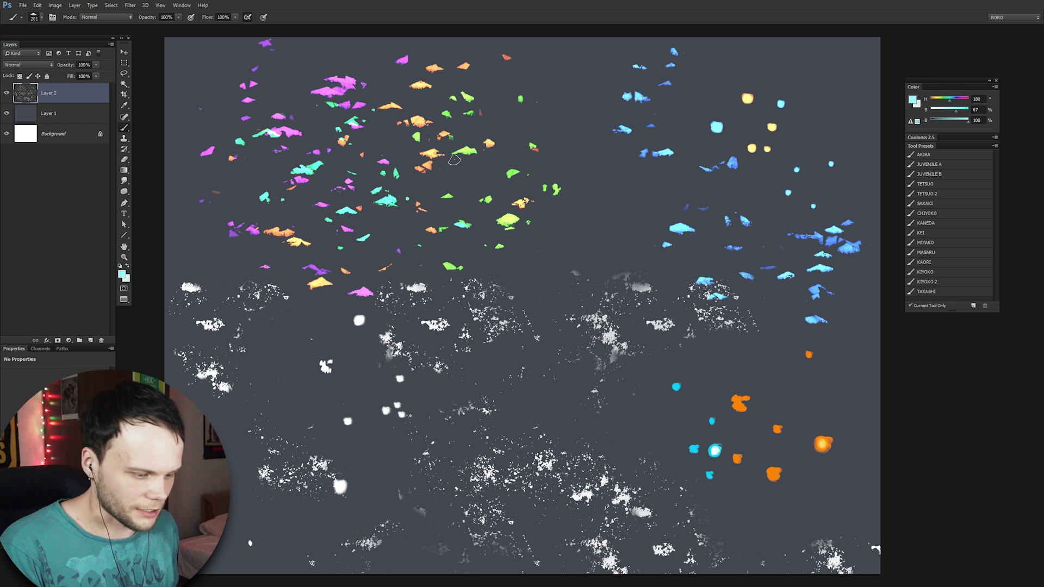
mouse_move(449, 154)
left_mouse_down()
mouse_move(457, 204)
mouse_move(760, 269)
left_mouse_up()
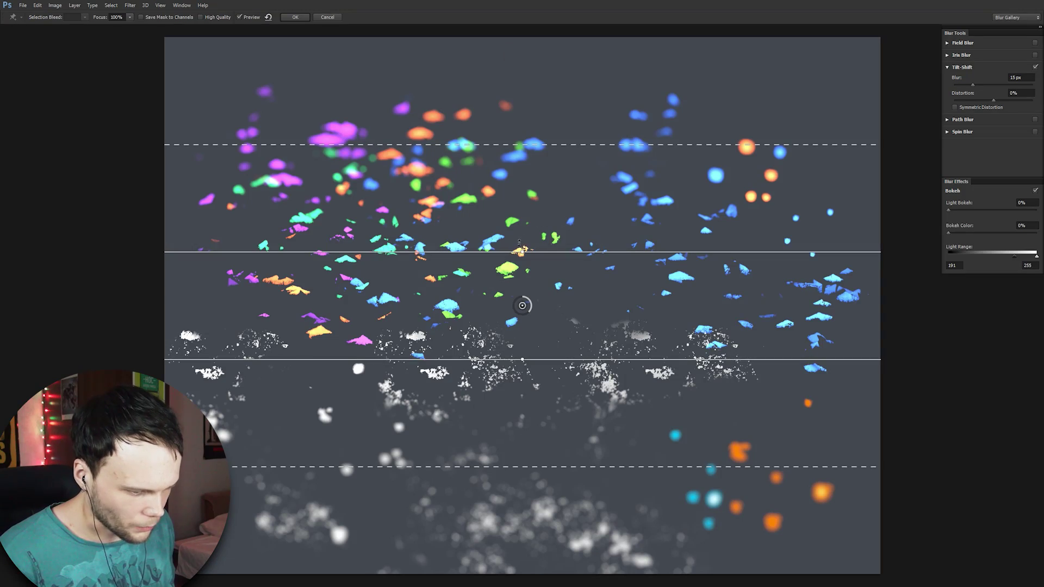
Step: Set the Tilt-Shift blur on the painted lights to 73 px
left_click_drag(529, 313, 517, 314)
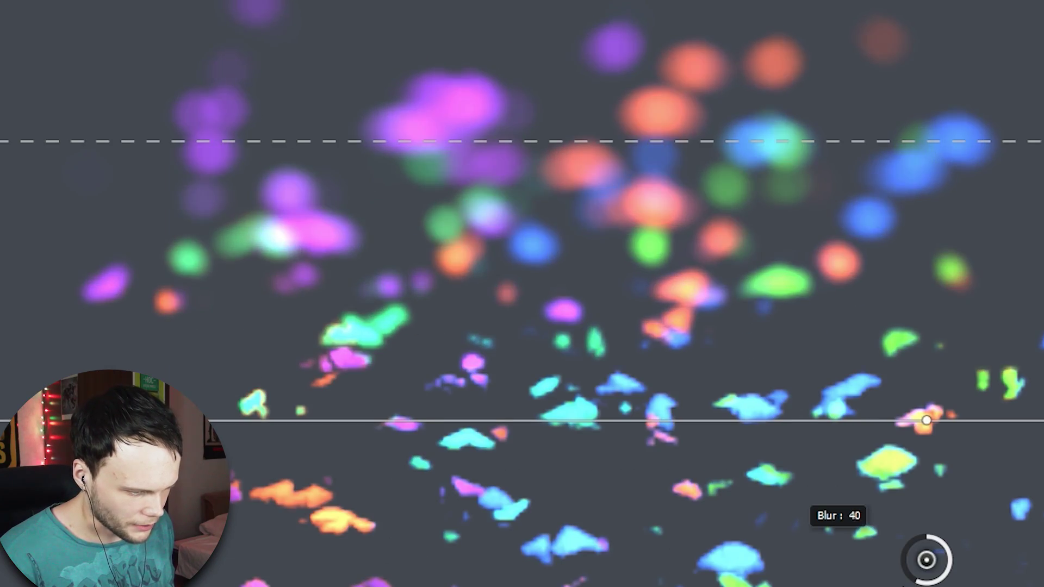
left_click_drag(907, 586, 879, 586)
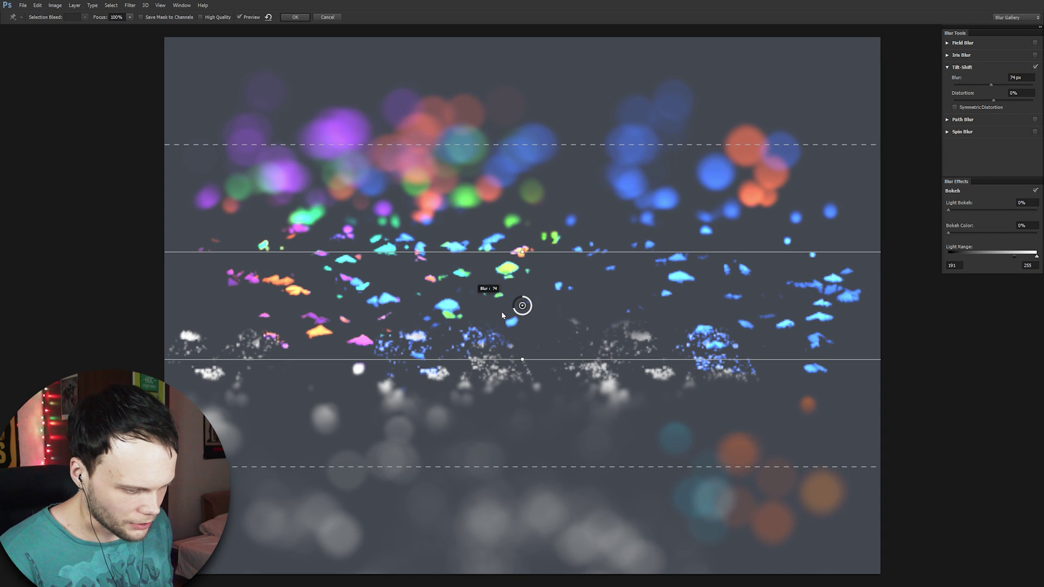
left_click_drag(502, 315, 503, 318)
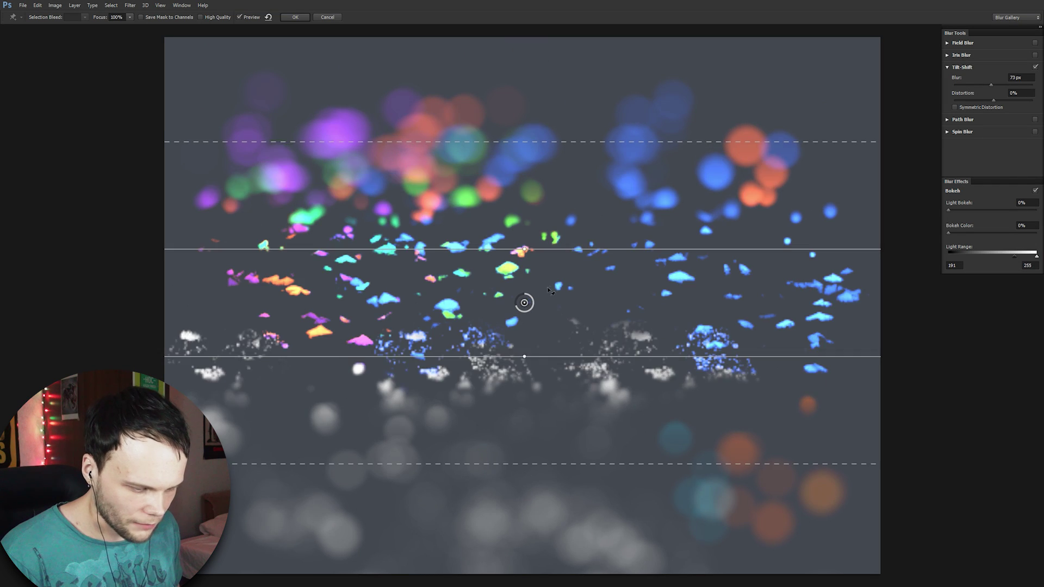
Step: Move the Tilt-Shift centre up into the coloured marks, narrow its sharp band, and raise the blur to about 126 px
left_click_drag(522, 305, 560, 283)
left_click_drag(680, 269, 677, 247)
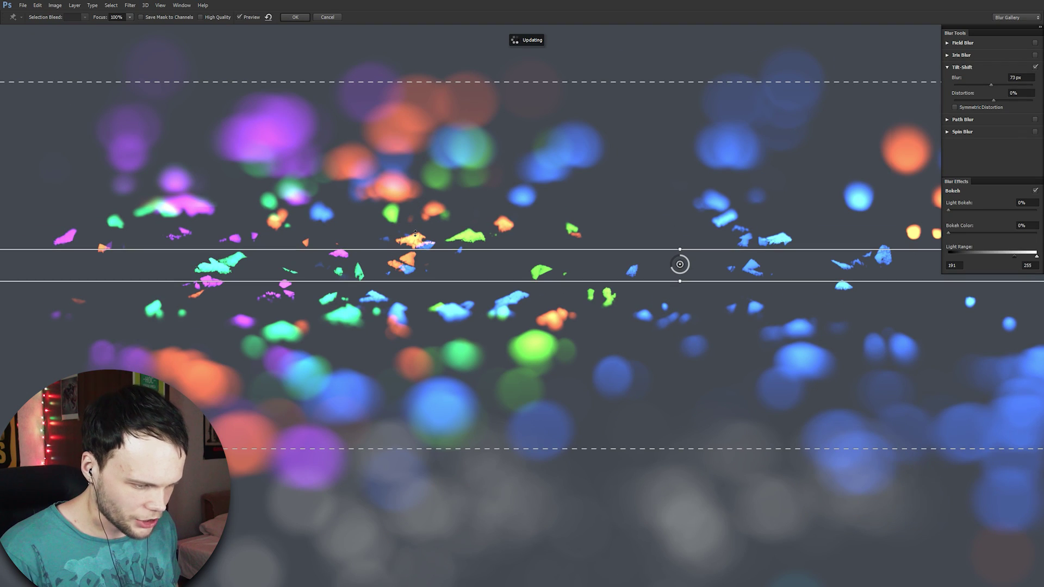
scroll(647, 260, "up", 2)
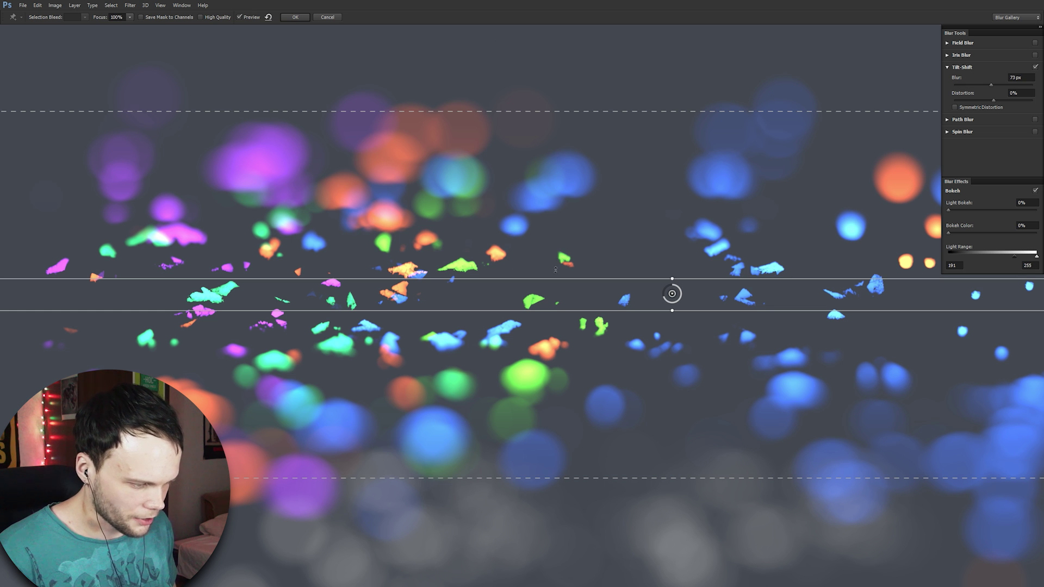
scroll(555, 269, "up", 2)
left_click_drag(664, 321, 655, 328)
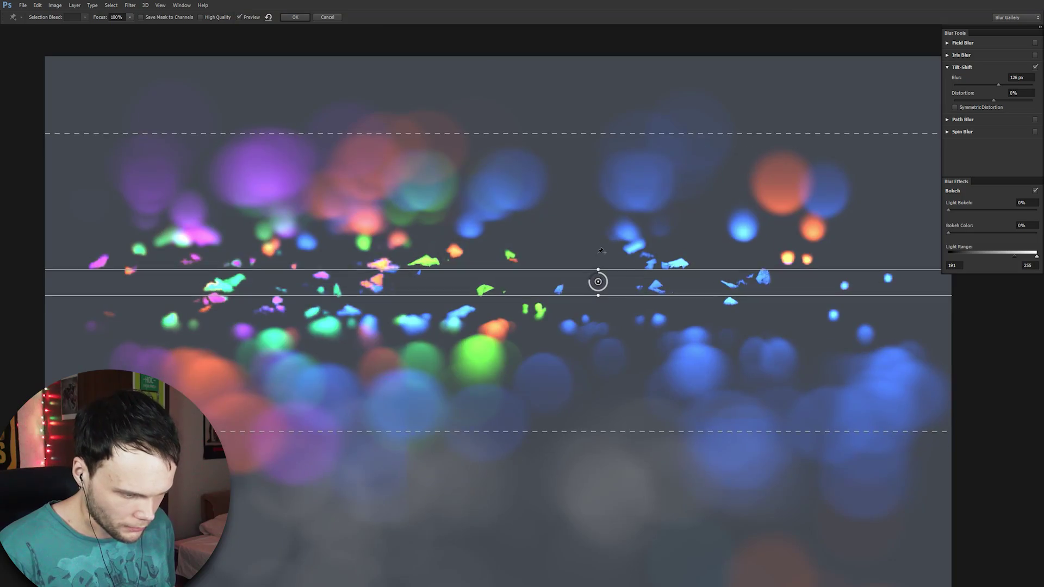
Step: Rotate the Tilt-Shift band steeply diagonal so it runs through the blue marks, and apply the blur
left_click_drag(881, 387, 833, 376)
key("ctrl+minus")
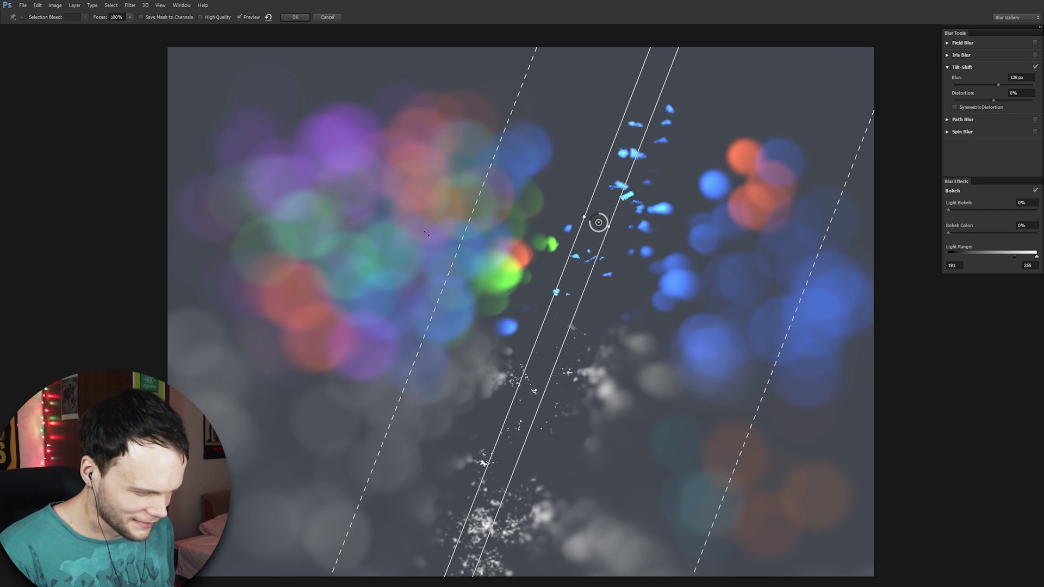
key("Return")
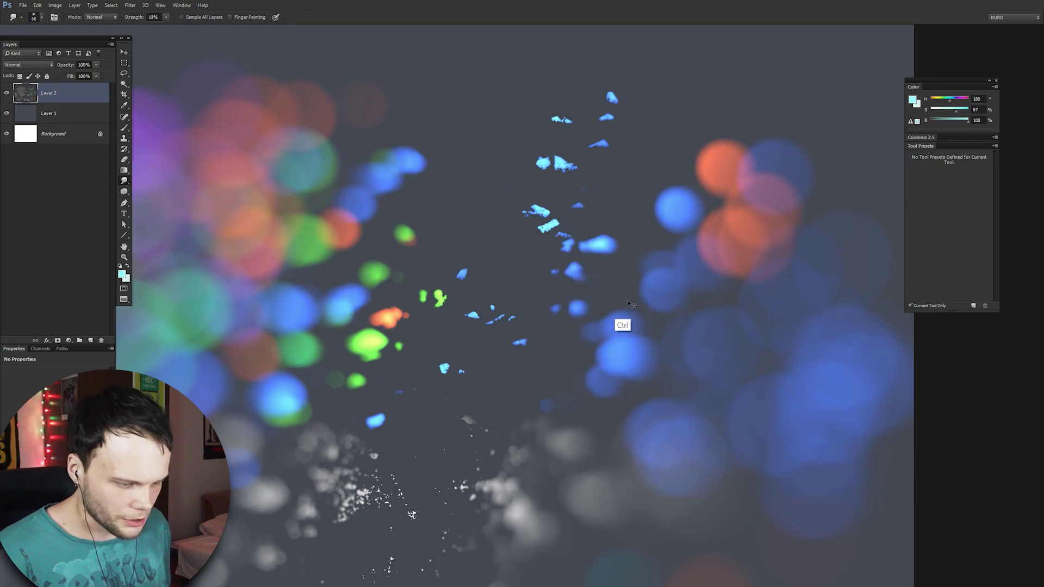
Step: Choose a scattered brush preset from the JUNKERS group for the Smudge tool and smear the blue marks with it at 150 px
key("F5")
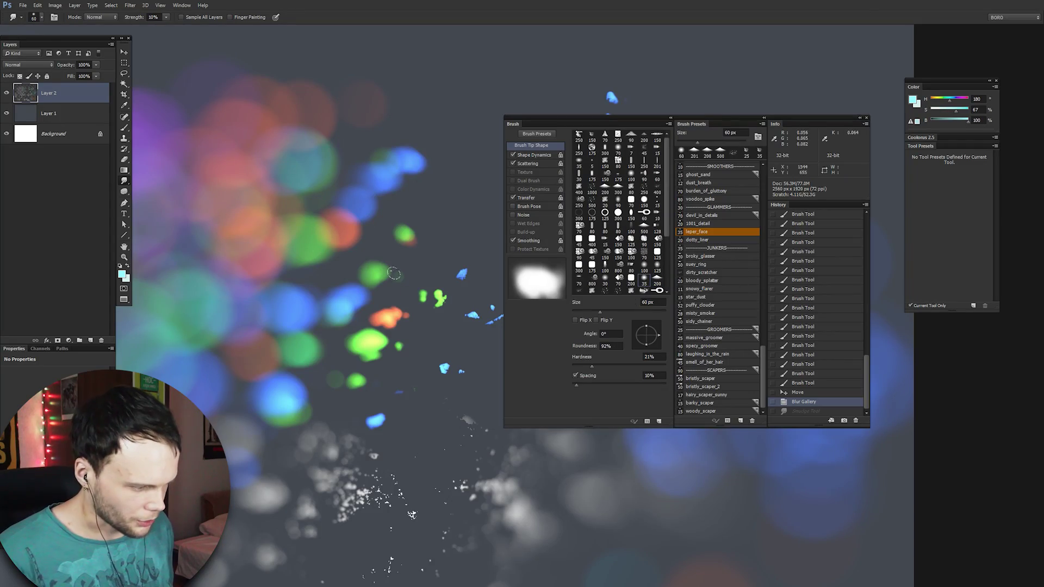
left_click(709, 289)
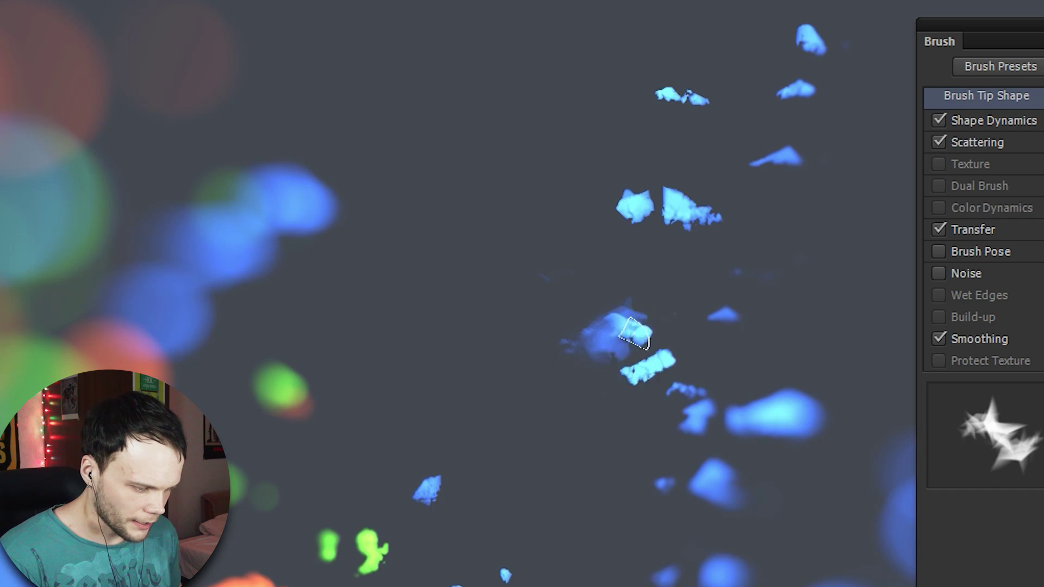
mouse_move(377, 236)
left_mouse_down()
mouse_move(444, 263)
mouse_move(410, 152)
mouse_move(441, 163)
left_mouse_up()
mouse_move(757, 141)
left_mouse_down()
mouse_move(741, 61)
mouse_move(689, 278)
mouse_move(785, 350)
mouse_move(792, 382)
left_mouse_up()
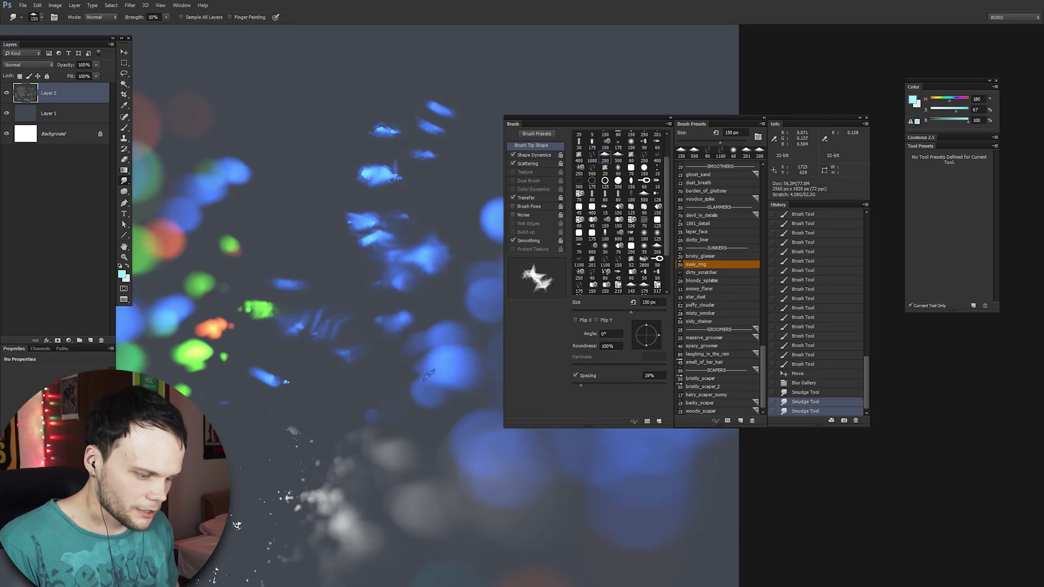
left_click_drag(296, 271, 326, 218)
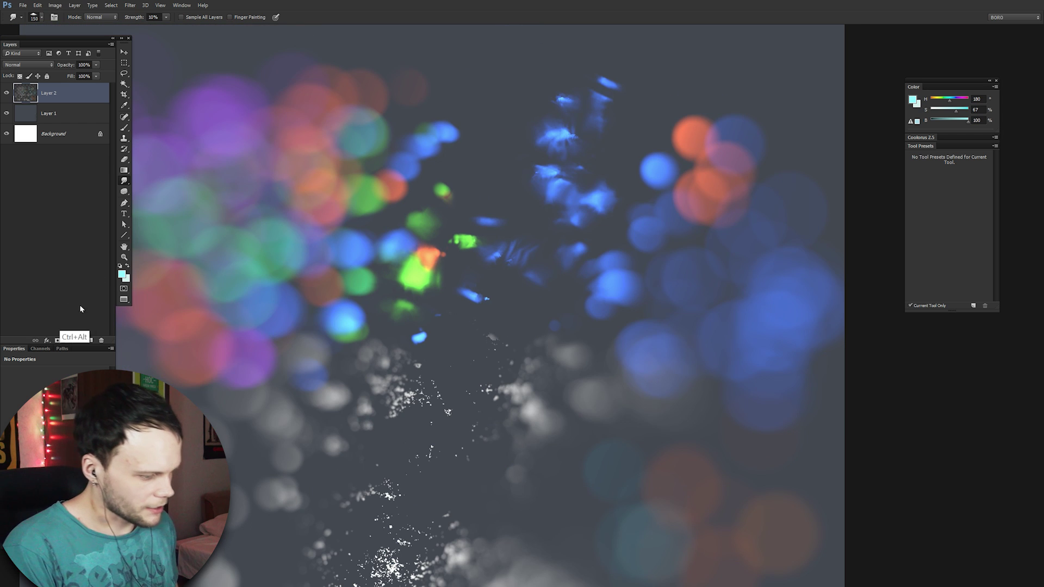
Step: Add a new layer above Layer 2, hide Layer 2, and return to the Brush tool
left_click(90, 341)
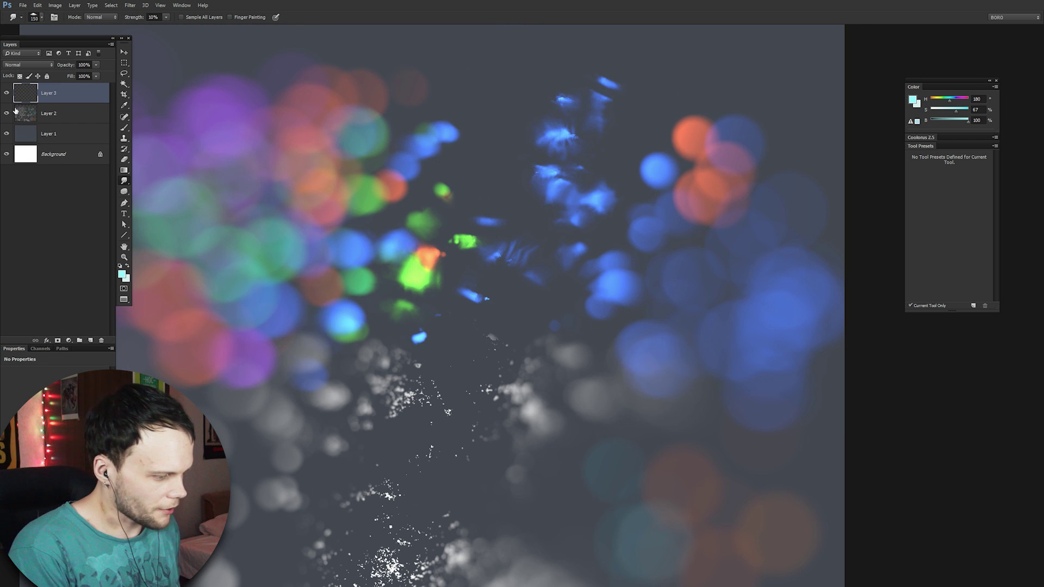
left_click(6, 113)
key("ctrl+minus")
key("ctrl+plus")
key("b")
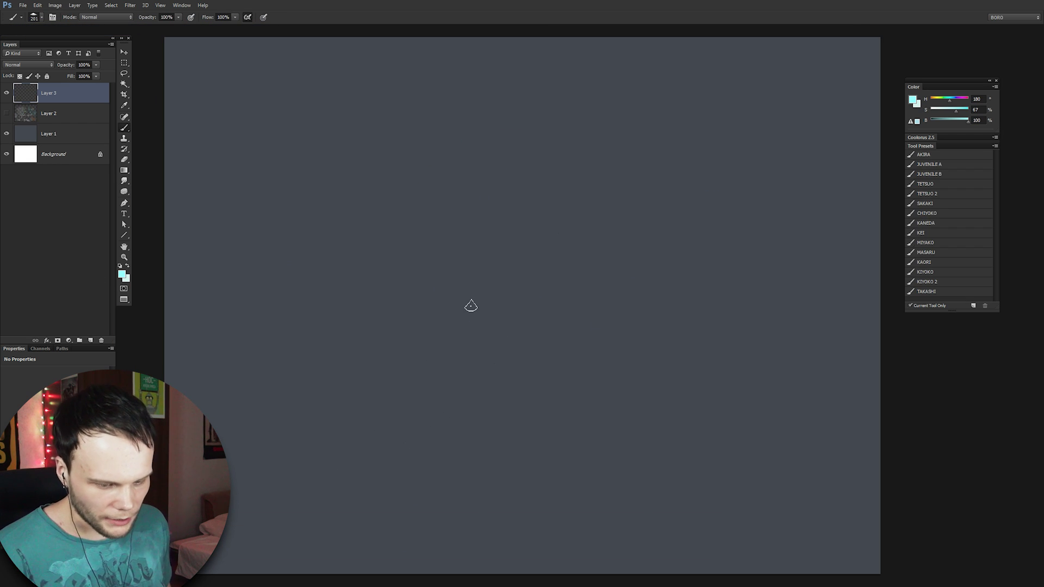
Step: Choose the MASARU brush preset, enable Texture Each Tip for it, and undo the test strokes made on Layer 3
left_click(924, 253)
key("F5")
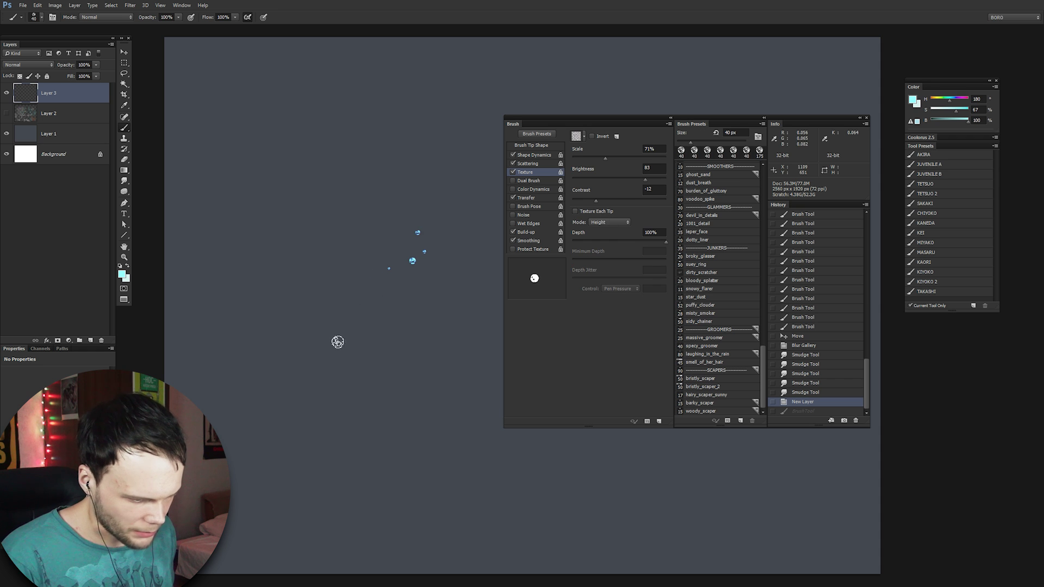
mouse_move(337, 341)
left_mouse_down()
mouse_move(406, 331)
mouse_move(452, 130)
left_mouse_up()
key("ctrl+z")
left_click(576, 211)
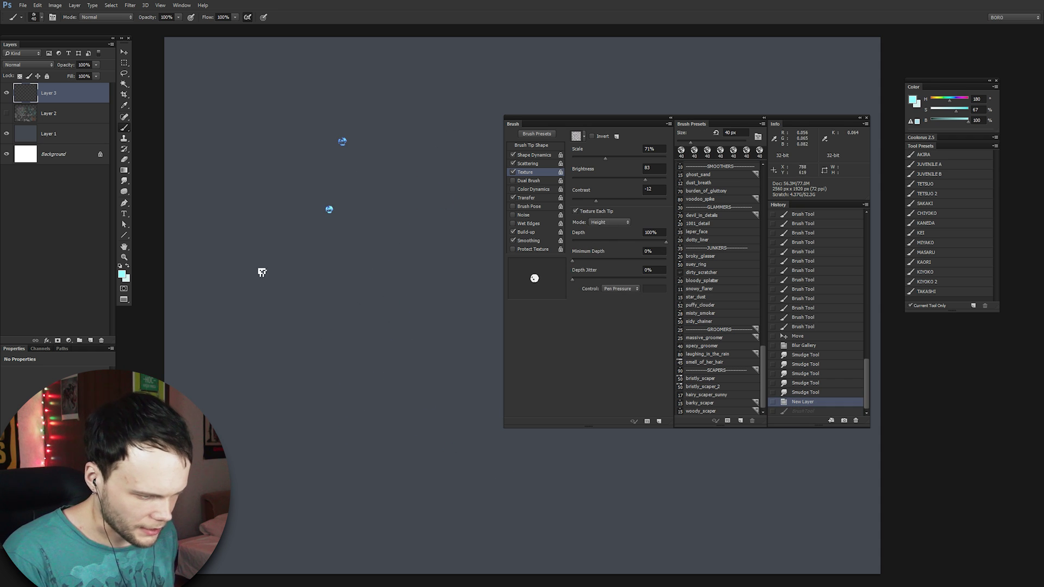
left_click_drag(462, 213, 466, 435)
key("ctrl+z")
key("F5")
Step: Brighten the foreground colour by two stops and scatter bluish spots over the canvas's left half and warm orange ones over its right half
key("i")
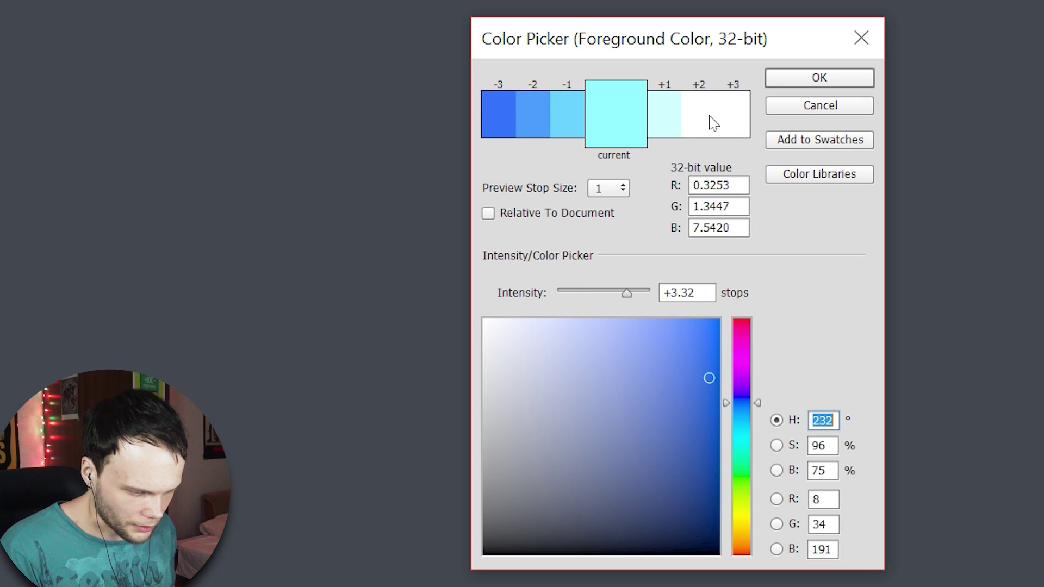
left_click(710, 134)
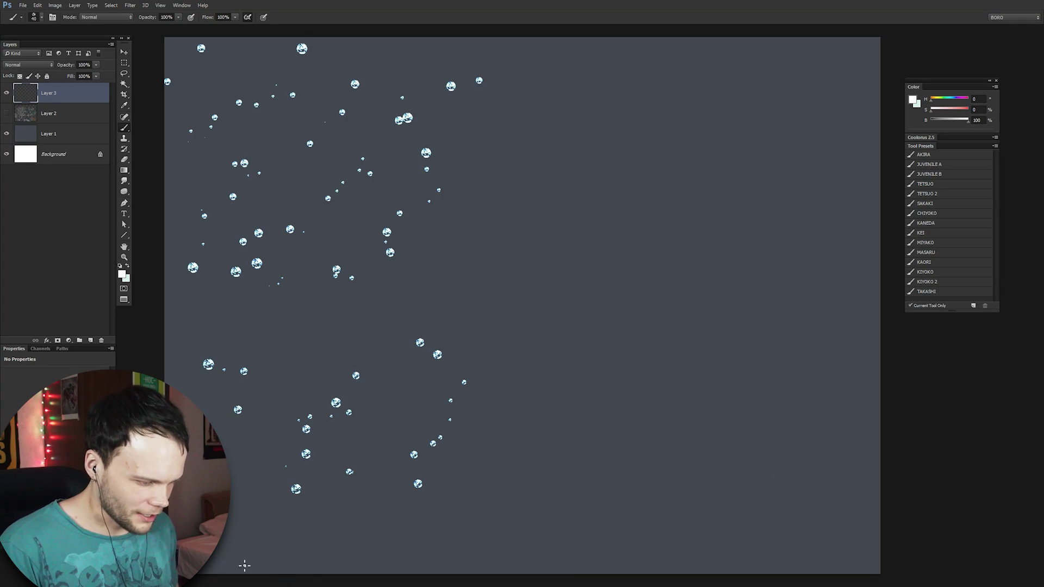
mouse_move(755, 407)
left_mouse_down()
mouse_move(757, 33)
mouse_move(694, 256)
mouse_move(499, 359)
left_mouse_up()
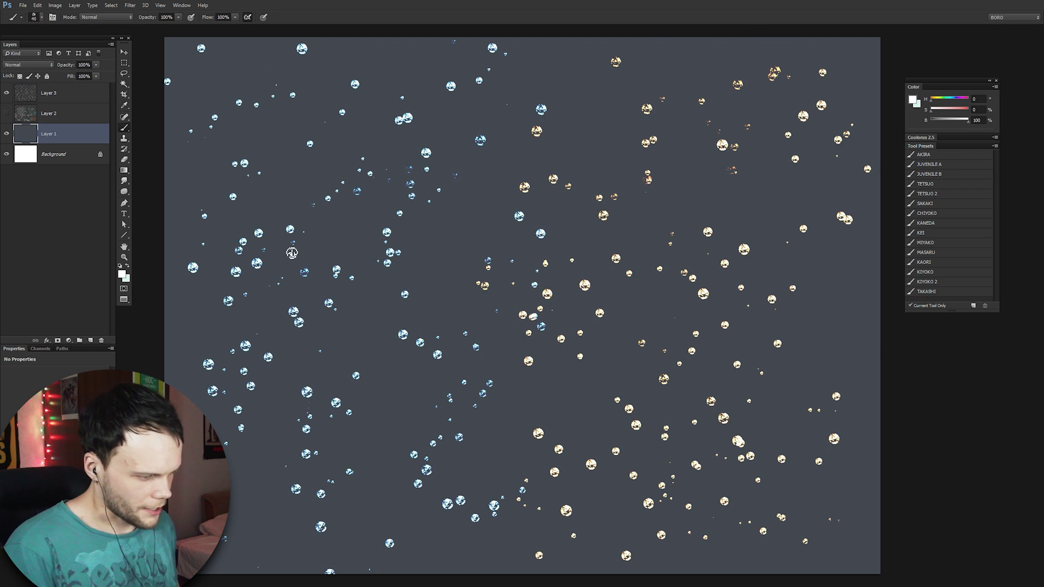
Step: Darken Layer 1 with Hue/Saturation, and blur Layer 3's spots by 117 px around a narrow diagonal Tilt-Shift band
key("ctrl+u")
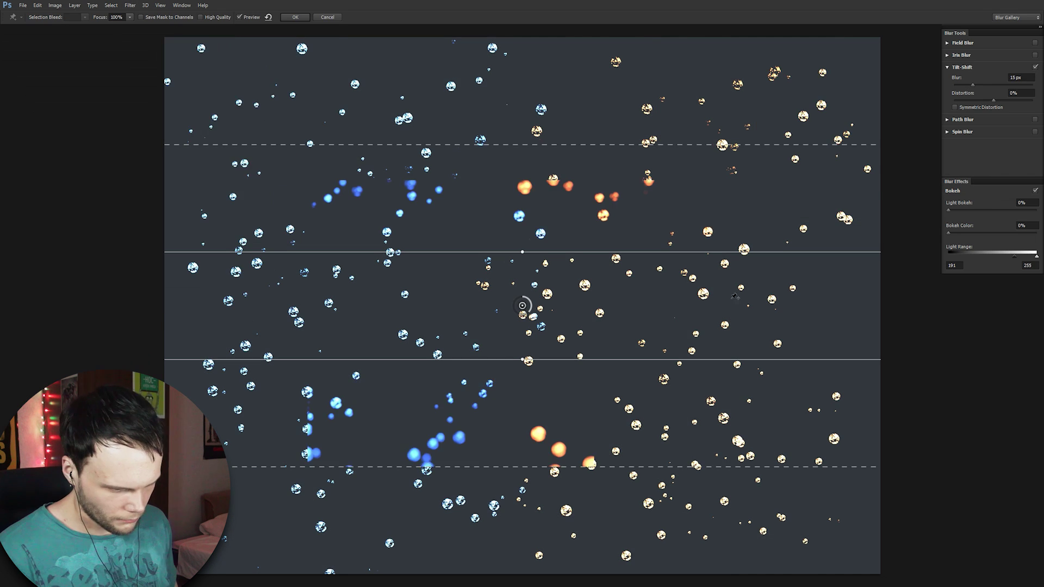
left_click_drag(524, 302, 516, 305)
left_click_drag(520, 341, 523, 324)
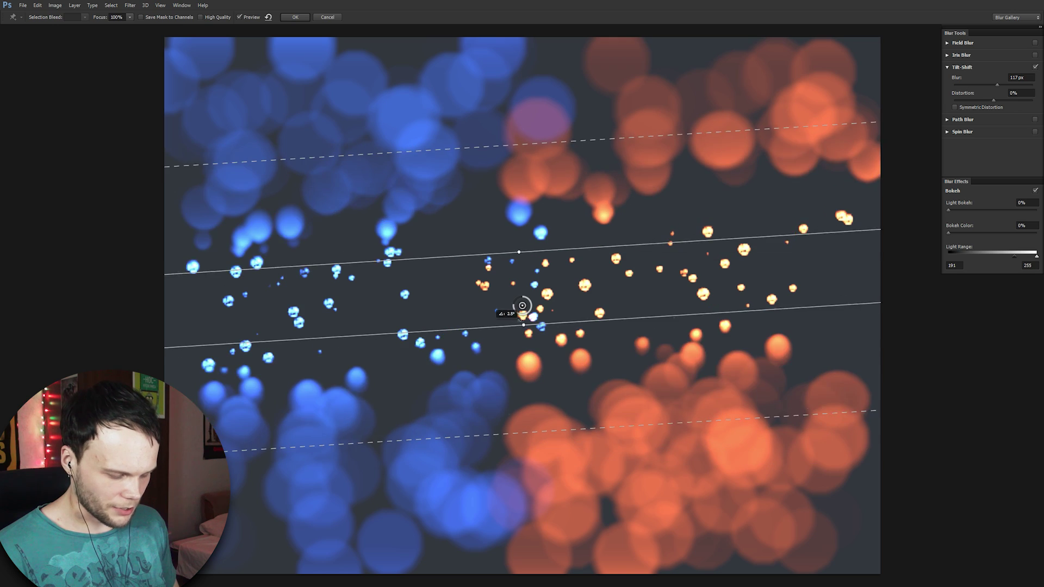
left_click_drag(520, 253, 467, 215)
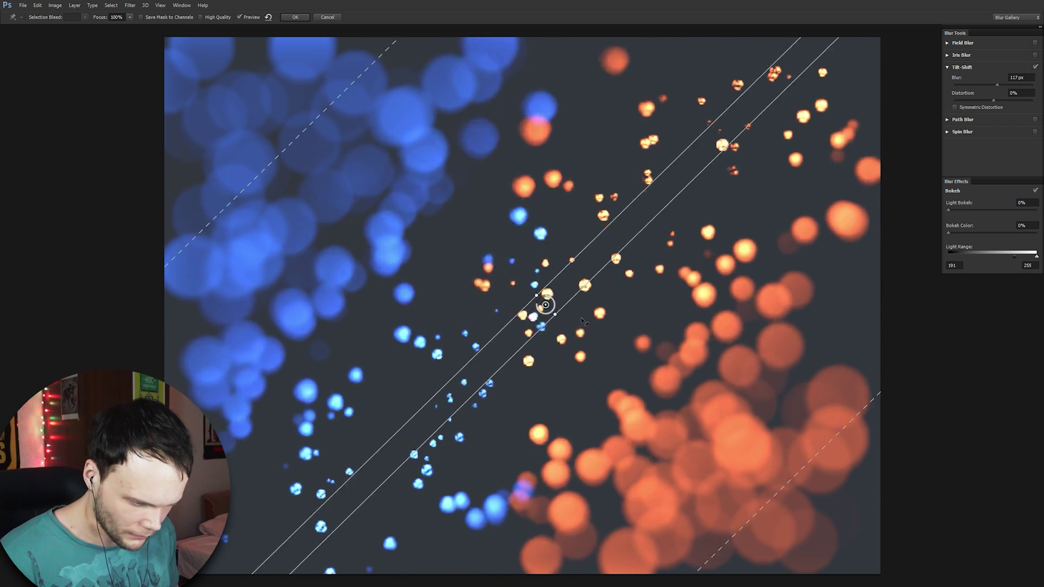
scroll(466, 216, "up", 5)
left_click_drag(547, 358, 594, 417)
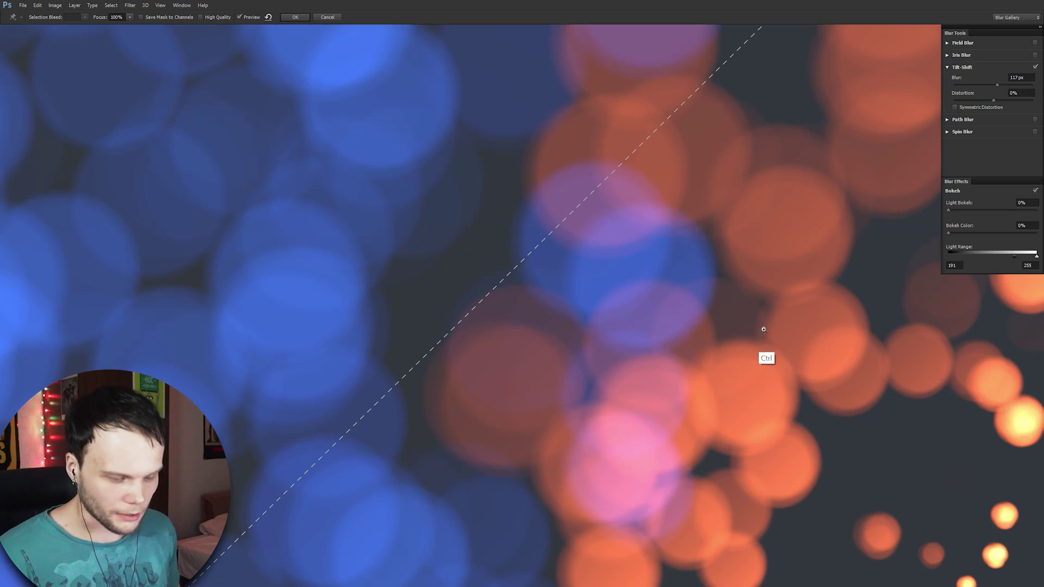
key("ctrl+0")
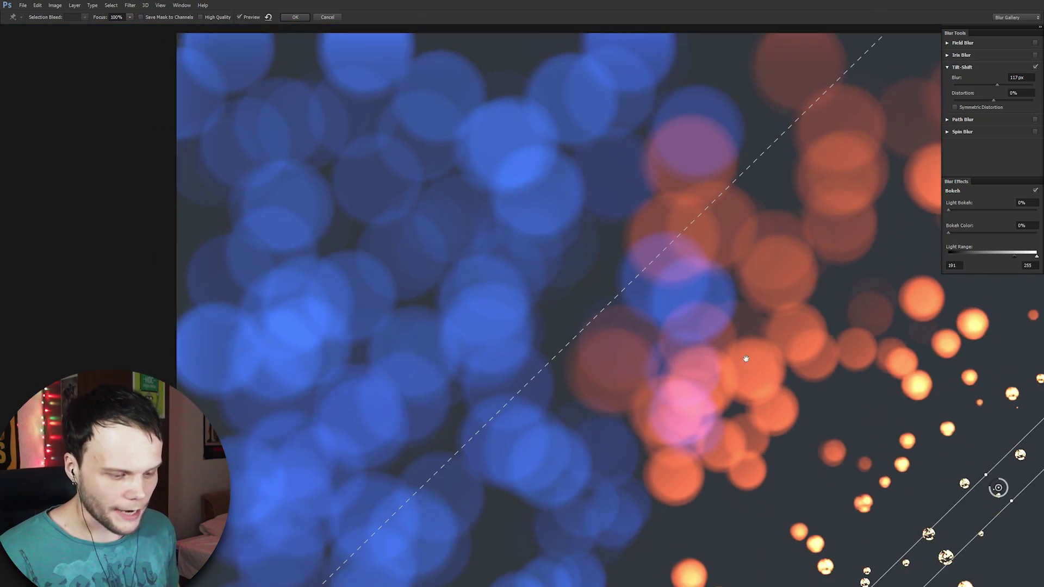
key("ctrl+plus")
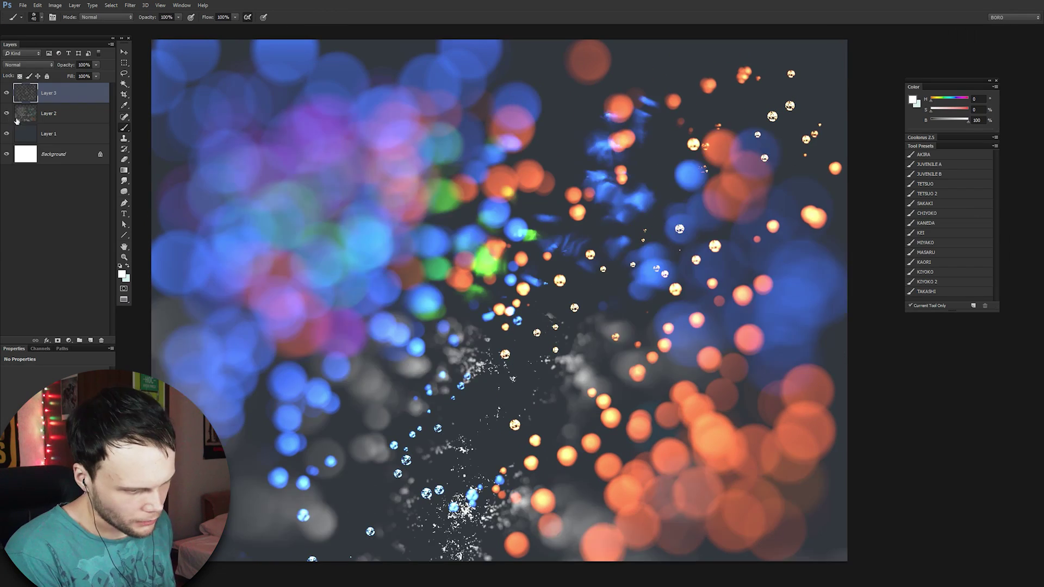
Step: Set Layer 3's blend mode to Linear Dodge (Add), and add a new layer above it with Layers 2 and 3 hidden
left_click(28, 65)
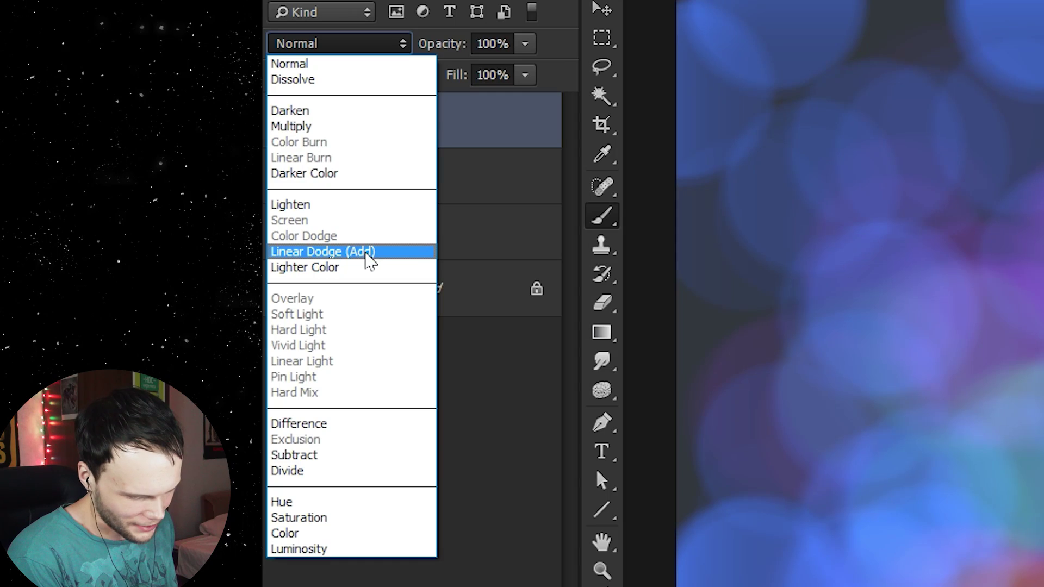
left_click(369, 252)
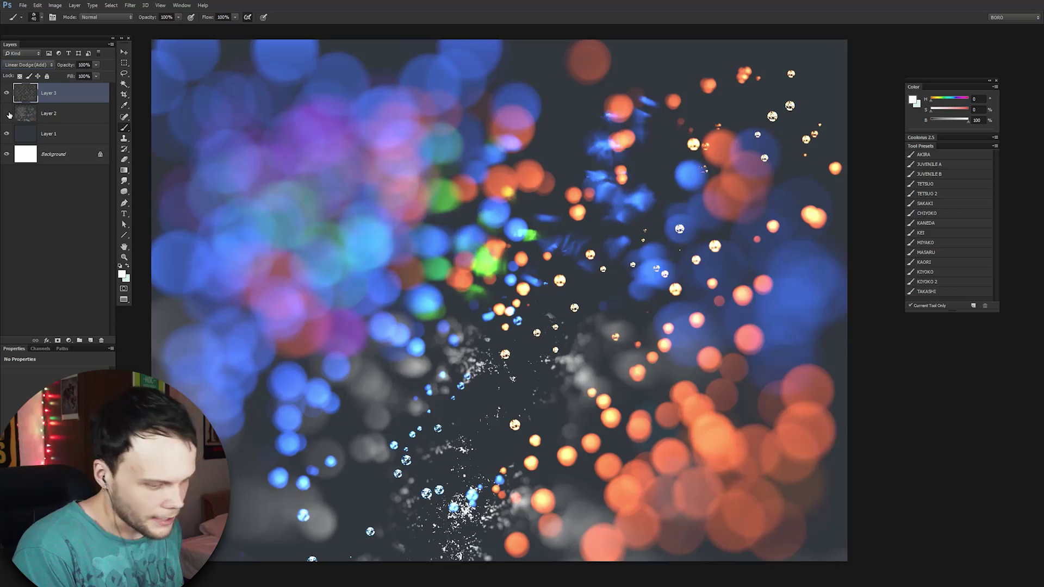
left_click(8, 114)
key("ctrl+shift+alt+n")
left_click(6, 113)
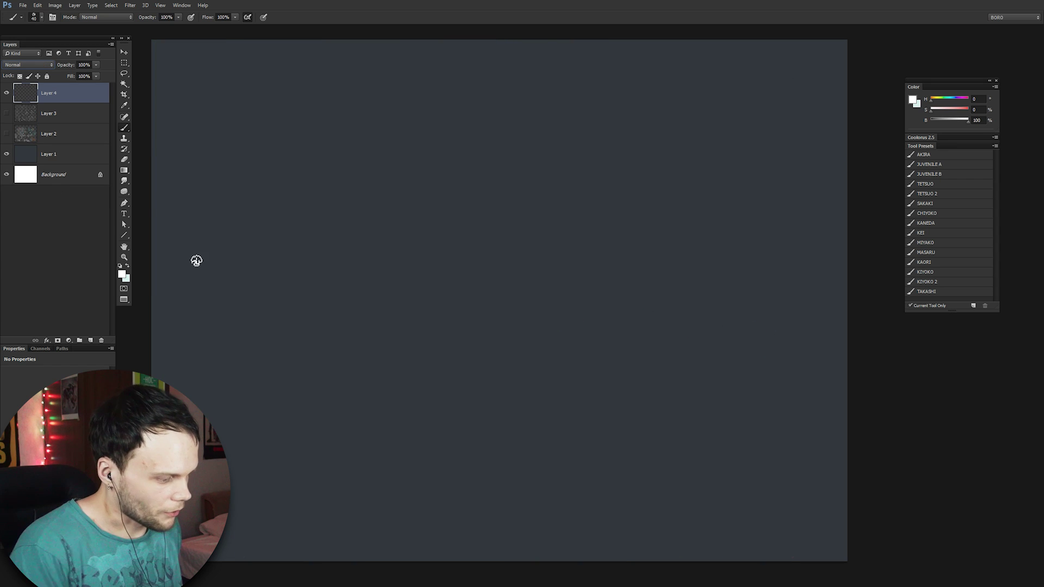
Step: Choose the JUVENILE A brush preset, try a thick zigzag stroke on Layer 4, and undo it
left_click(929, 165)
left_click_drag(675, 206, 723, 383)
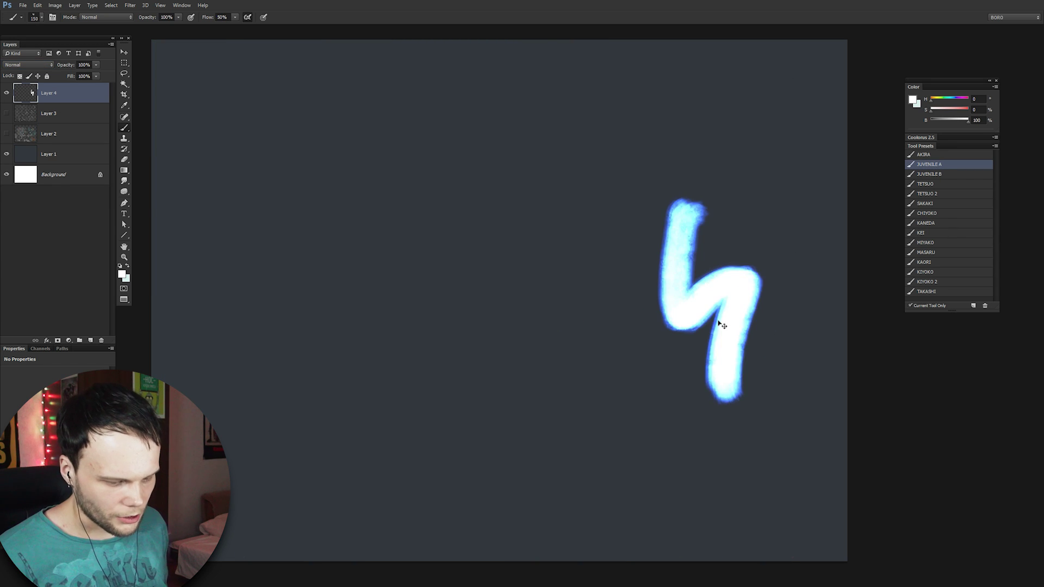
key("ctrl+z")
left_click_drag(582, 258, 616, 280)
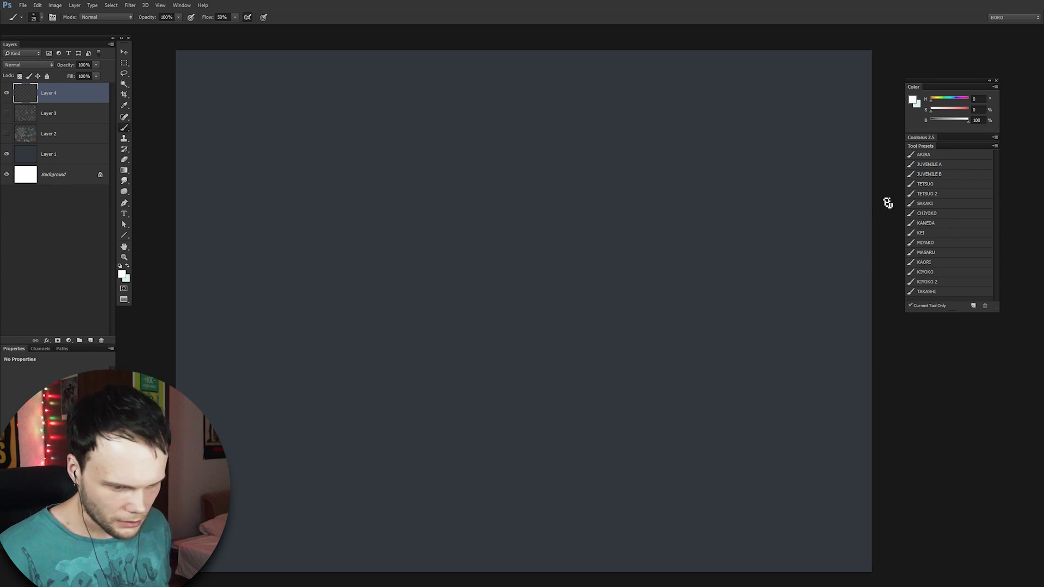
left_click(55, 5)
mouse_move(67, 17)
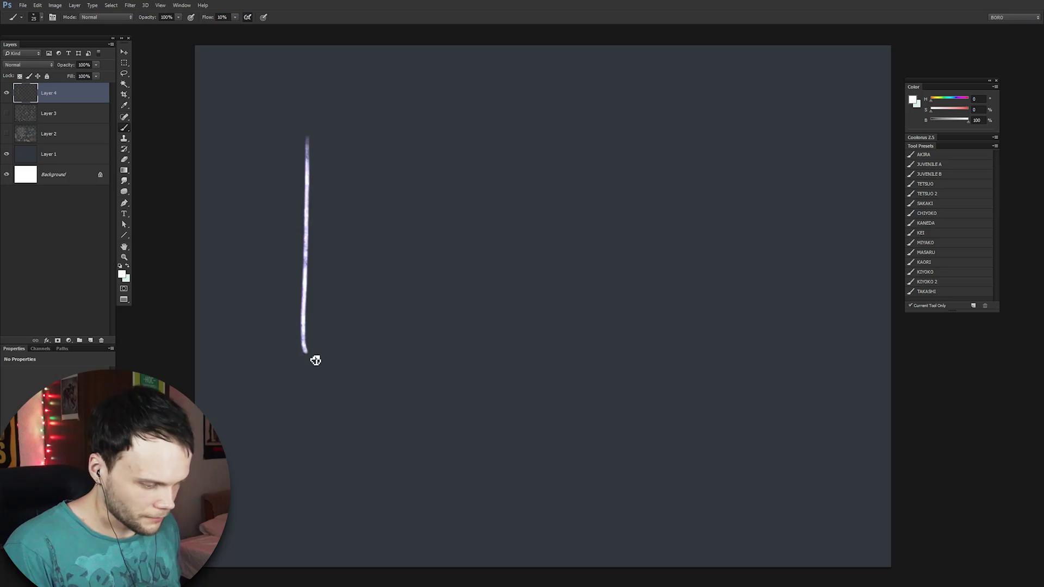
Step: Paint short horizontal strokes from both ends of the vertical line on Layer 4 to form a tall bracket
left_click_drag(306, 136, 336, 135)
left_click_drag(302, 352, 347, 349)
key("e")
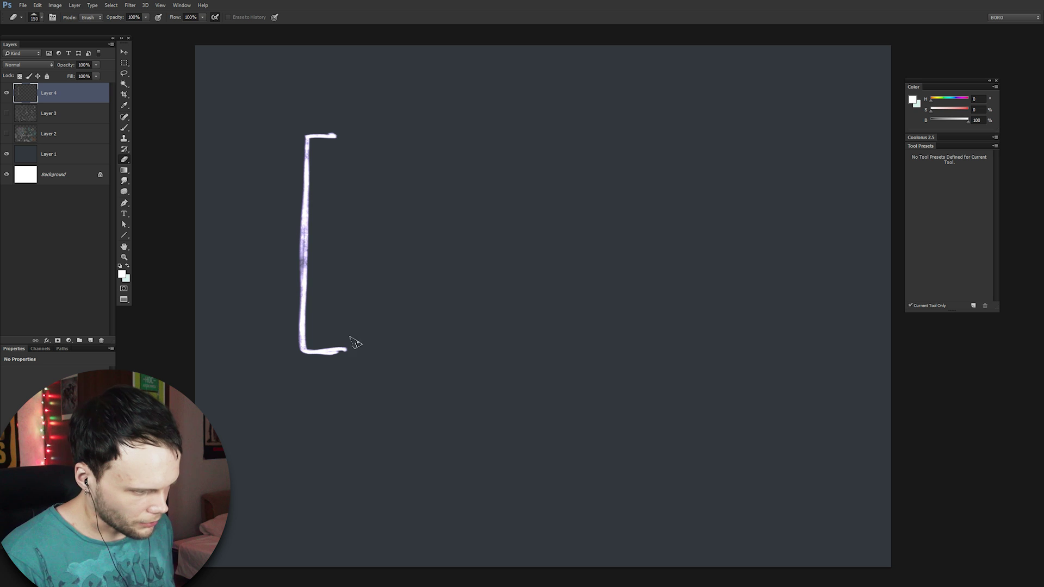
key("b")
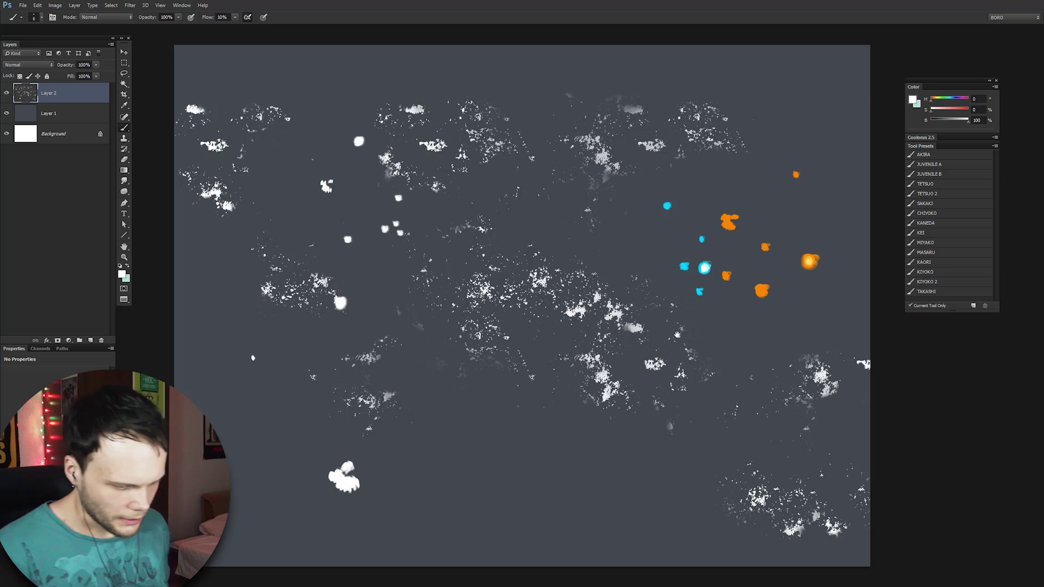
Step: Make a tall rectangular selection on a new layer above Layer 2 and fill it with a short vertical black-to-white gradient
left_click_drag(652, 287, 629, 266)
scroll(607, 253, "up", 4)
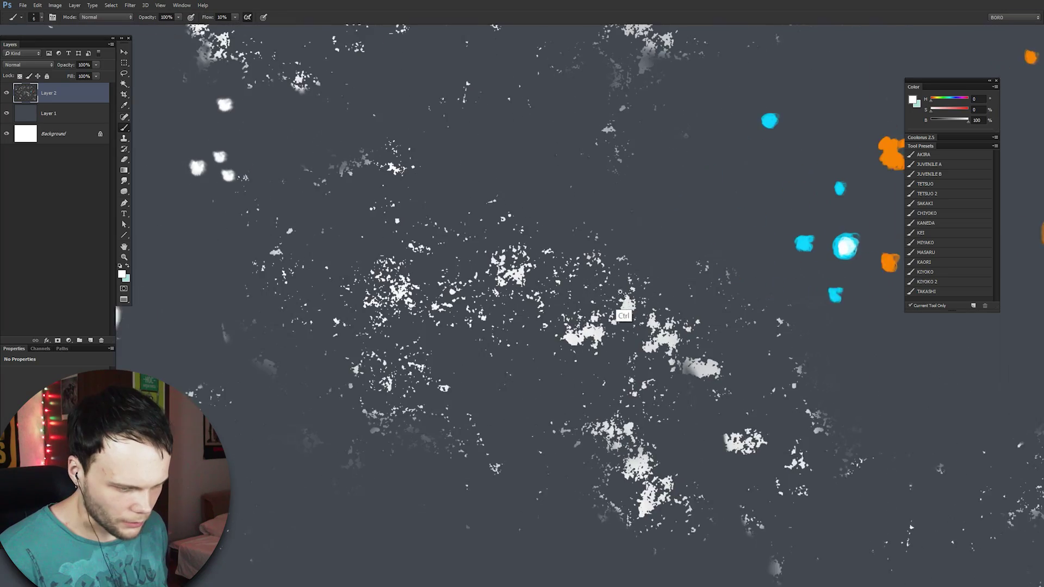
left_click_drag(459, 391, 459, 490)
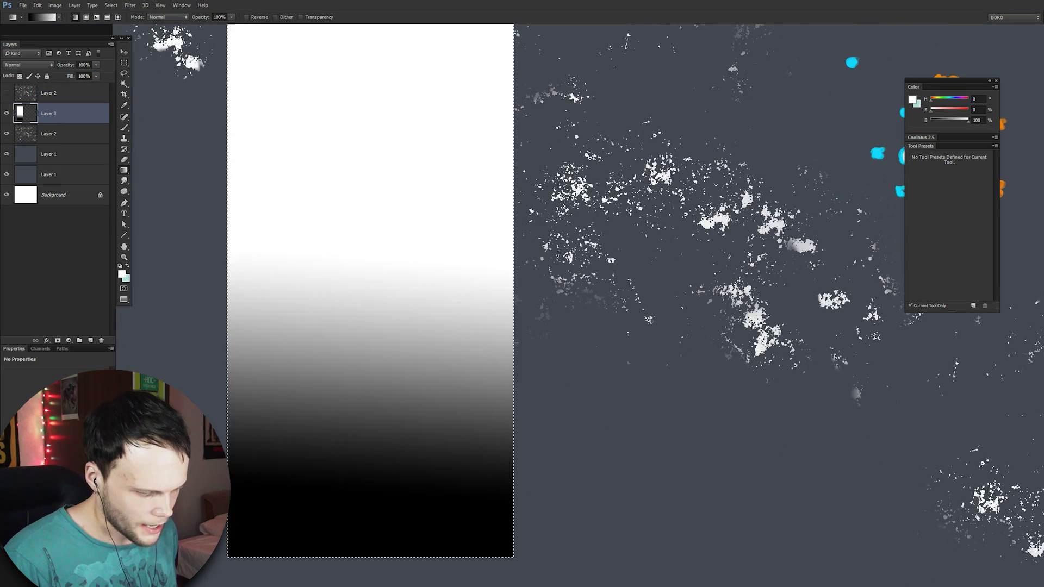
Step: Undo the short gradient and try a longer black-to-white gradient over the full height of the selection
scroll(504, 368, "down", 2)
key("ctrl+z")
left_click_drag(482, 448, 483, 452)
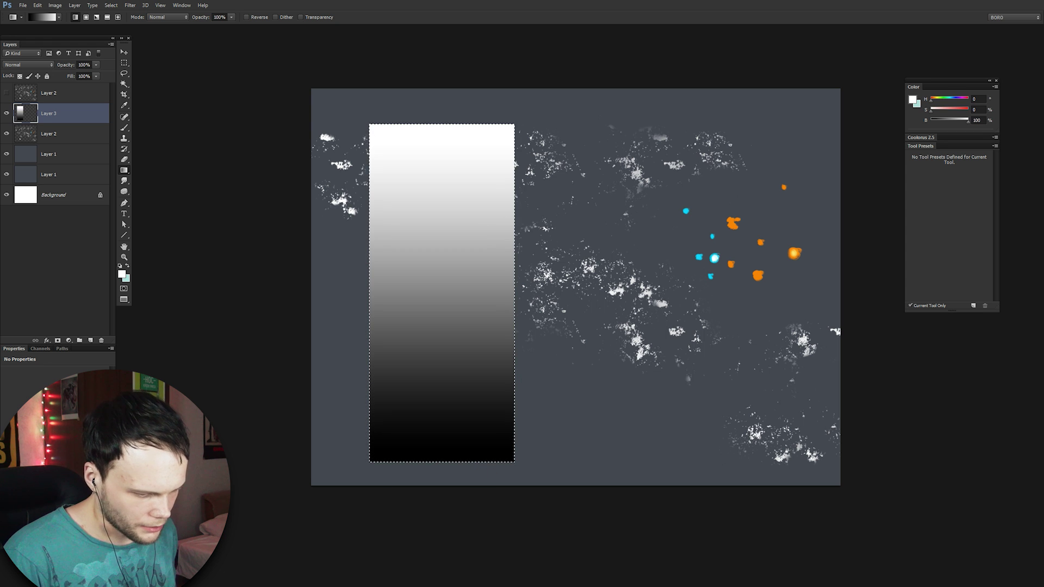
key("ctrl+z")
Step: Edit the gradient into a narrow range of greys, entering a0a0a0 for its black stop
left_click(42, 17)
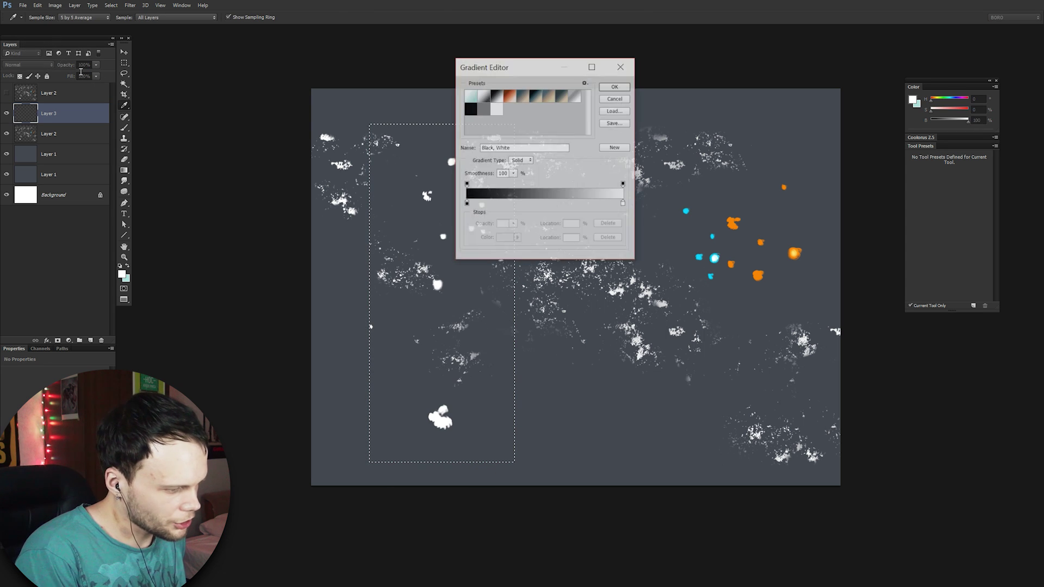
double_click(467, 205)
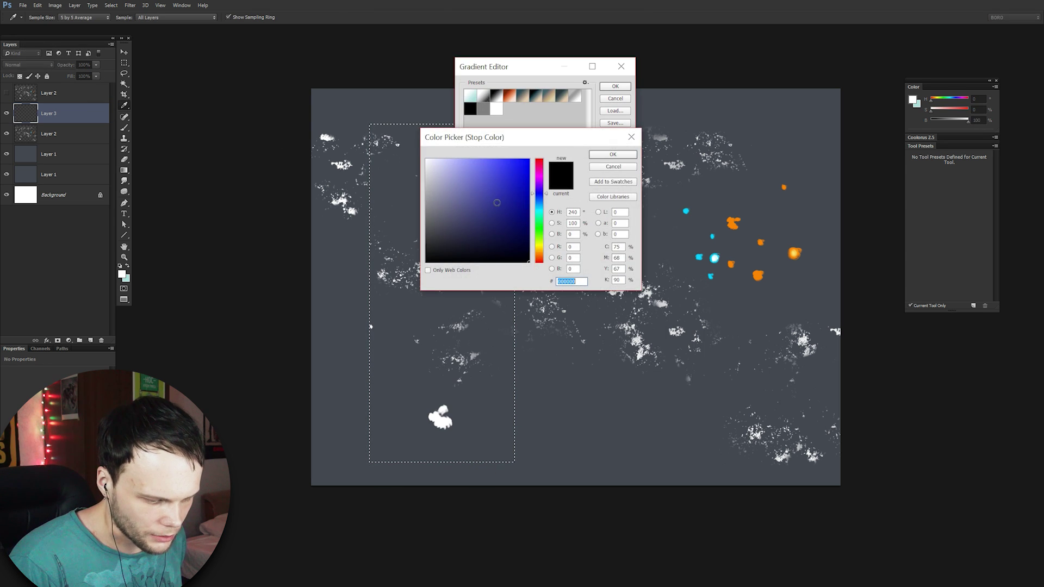
key("Escape")
double_click(466, 205)
type("a0a0a0")
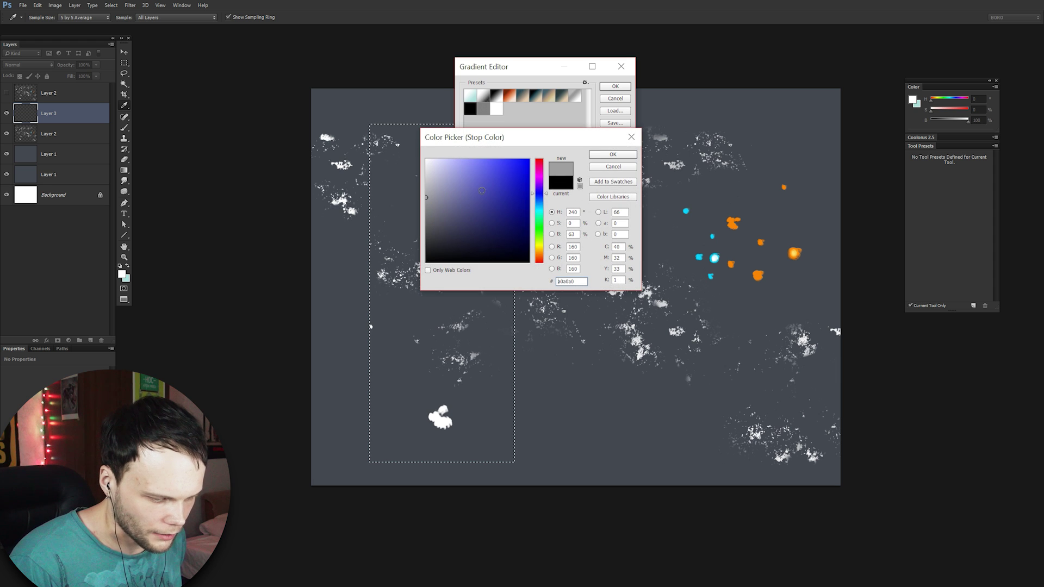
left_click(610, 156)
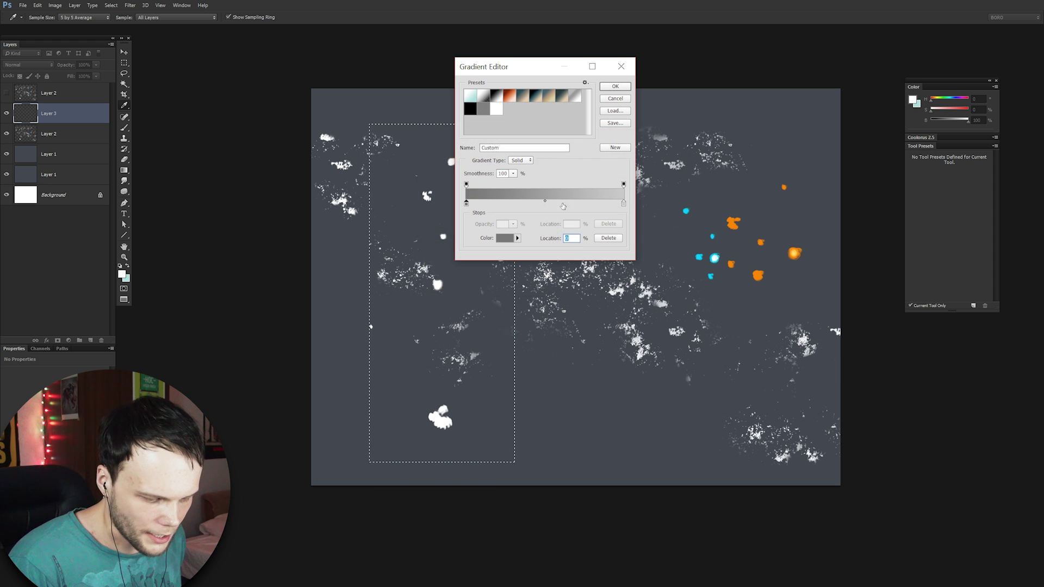
left_click(614, 87)
Step: Fill the tall selection with the grey gradient on a diagonal and inspect its smoothness up close
left_click_drag(471, 446, 470, 447)
key("ctrl+1")
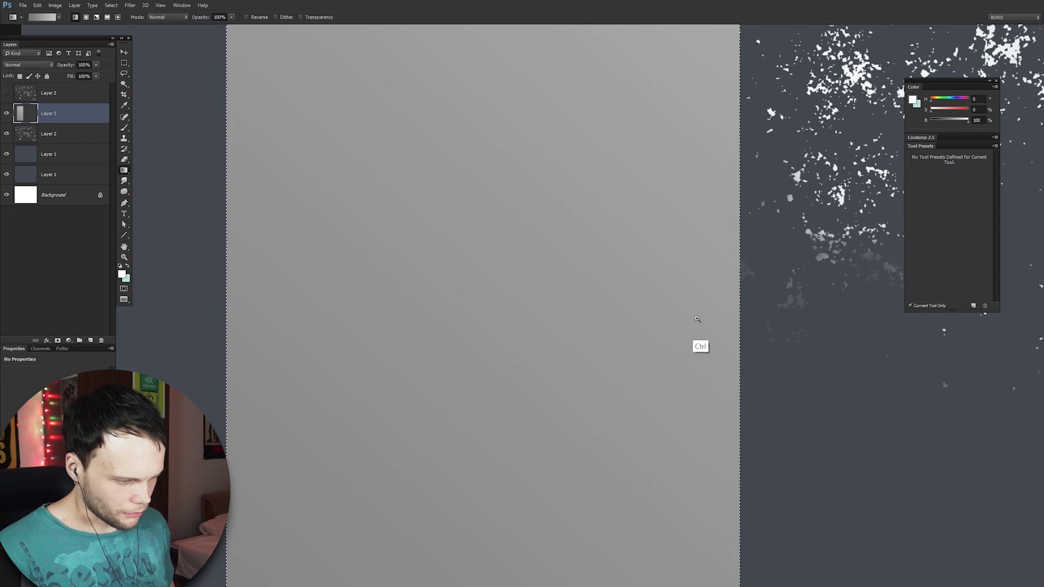
scroll(657, 282, "down", 2)
scroll(647, 361, "right", 1)
scroll(634, 377, "down", 1)
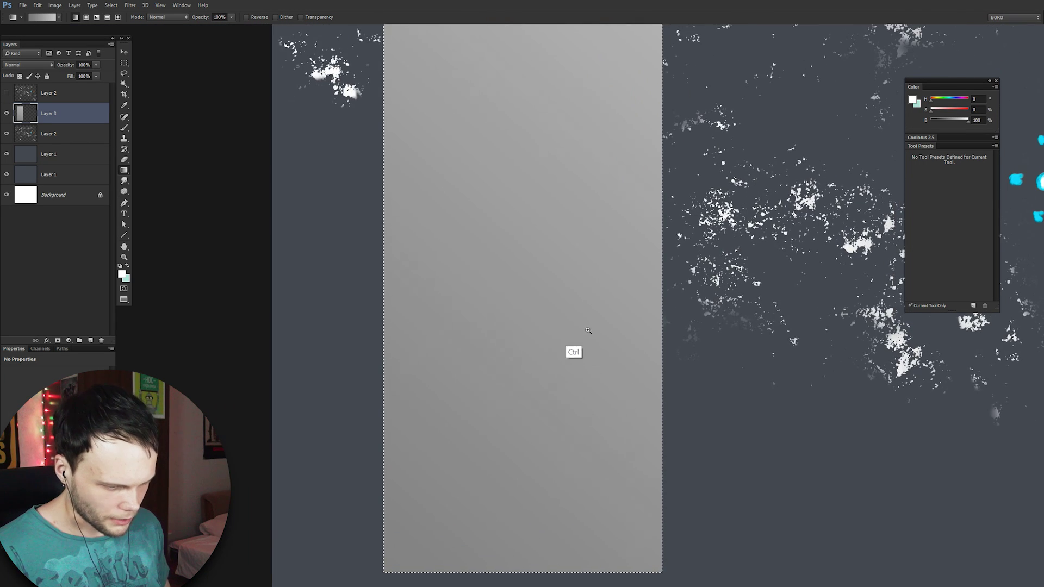
scroll(570, 349, "up", 2)
key("ctrl+minus")
Step: Apply a steep contrast-boosting Curves adjustment to the grey gradient, with its upper point mapping input 179 to output 238
key("ctrl+m")
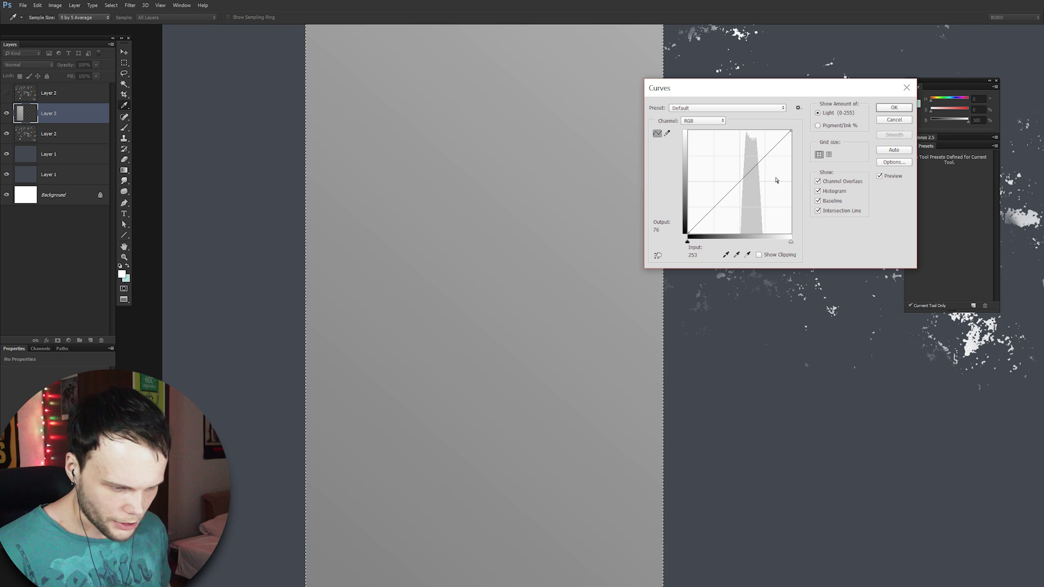
left_click_drag(759, 147, 741, 177)
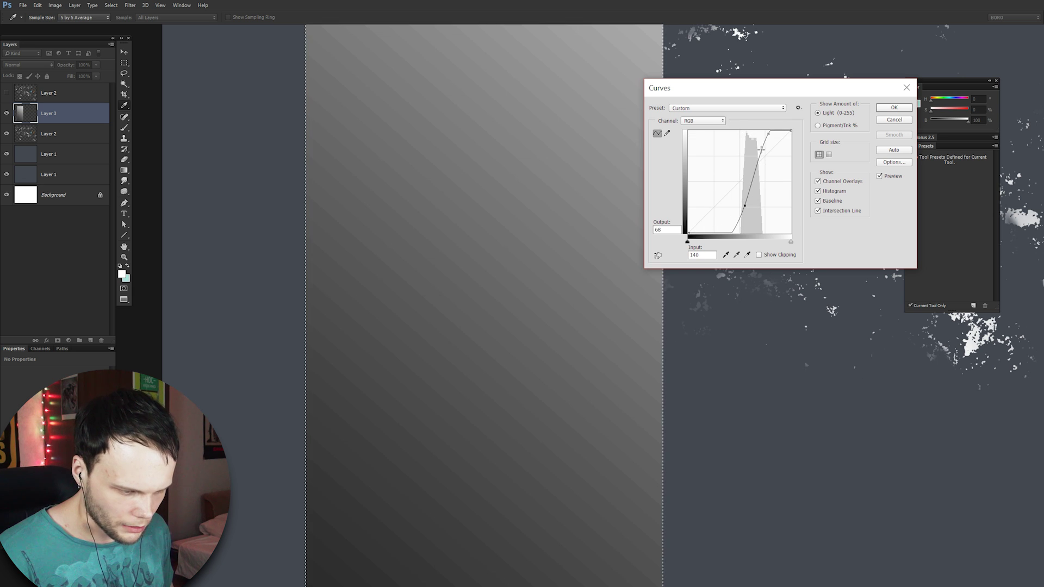
left_click(766, 133)
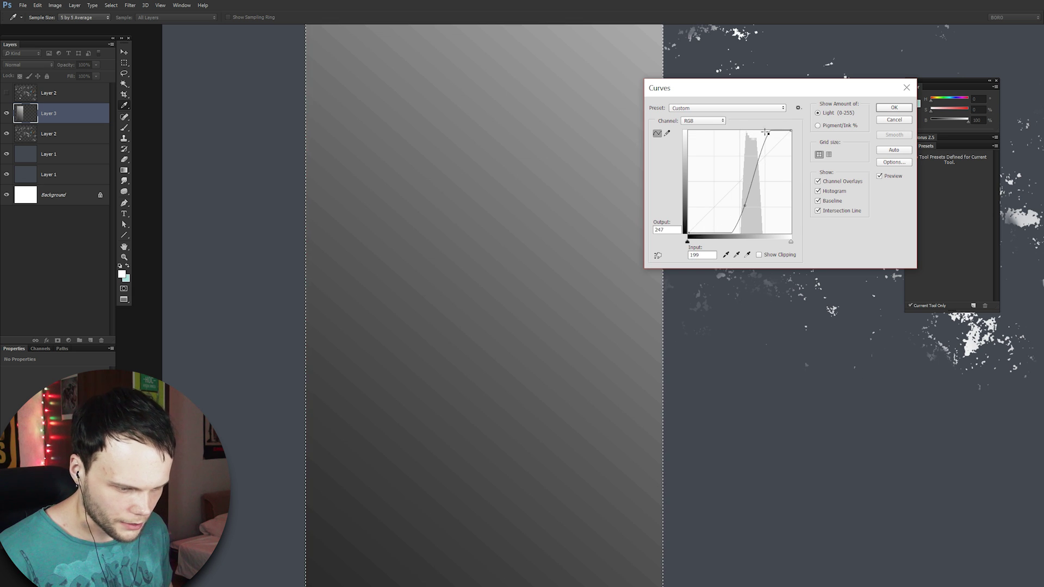
left_click_drag(759, 134, 755, 134)
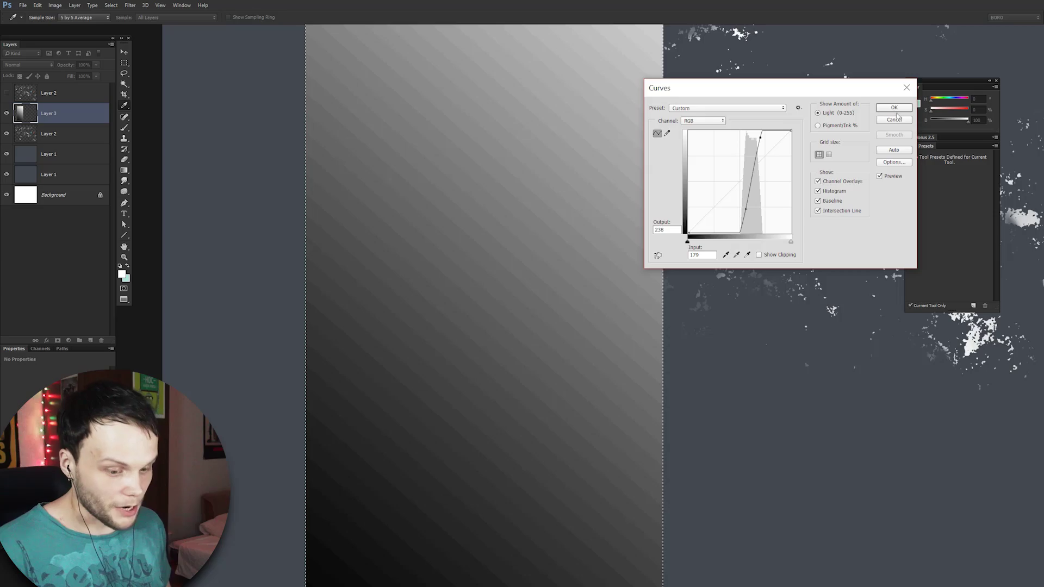
left_click(894, 109)
key("ctrl+0")
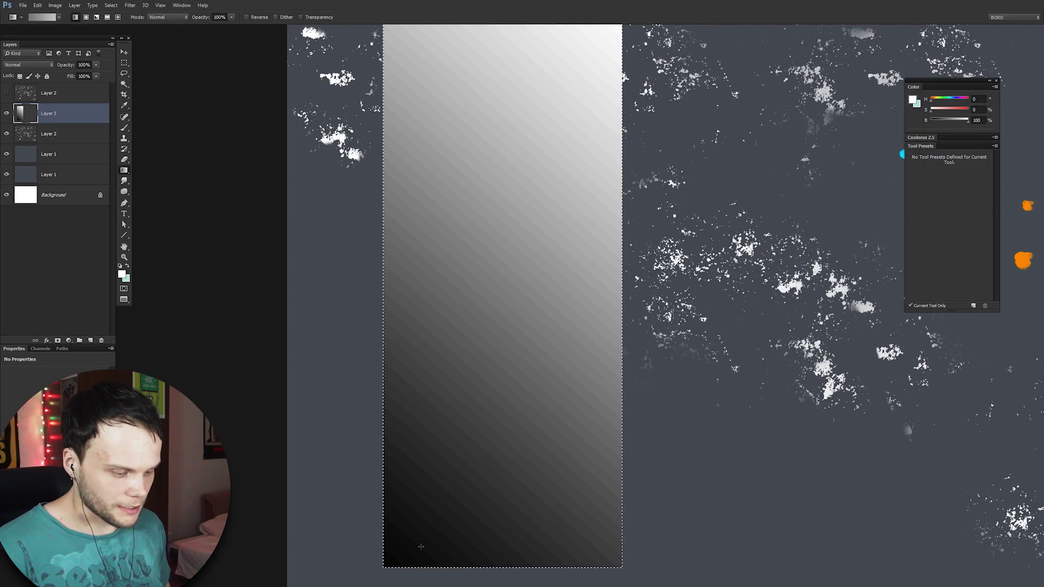
Step: Compare the gradient without and with the Curves adjustment, and examine its tonal transitions up close for banding
key("ctrl+z")
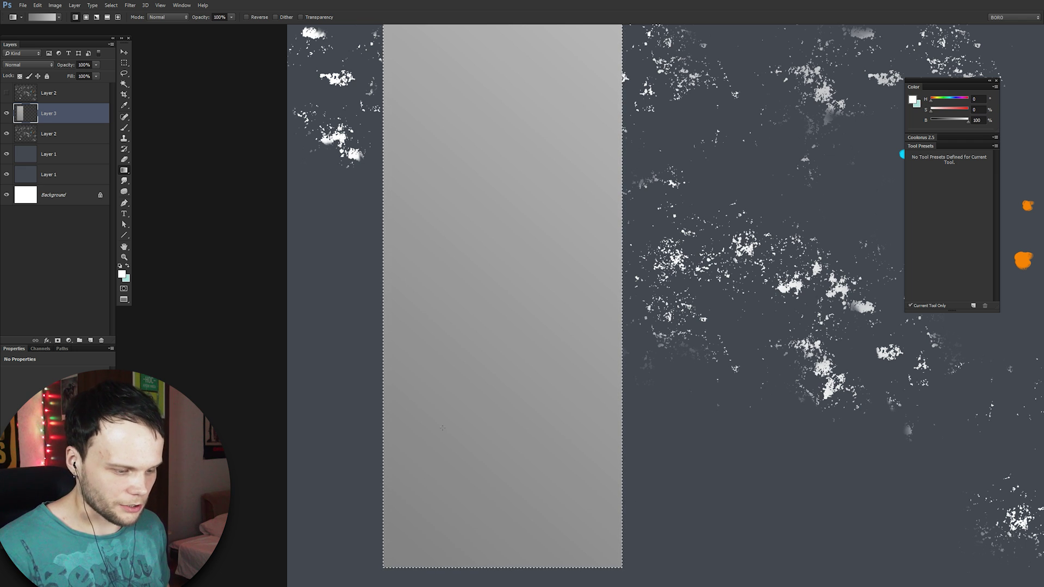
left_click_drag(407, 561, 409, 541)
scroll(506, 281, "up", 2)
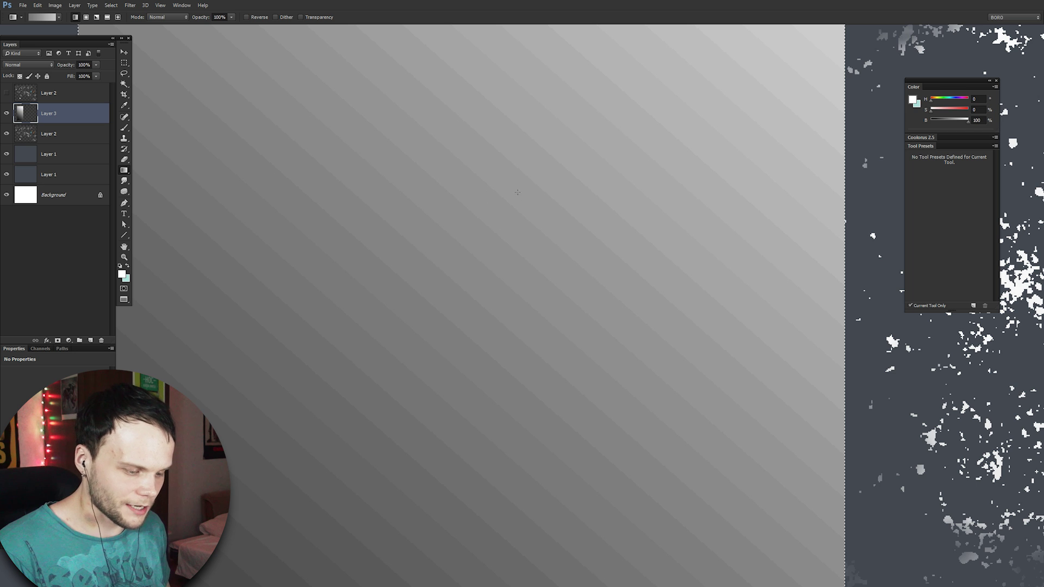
Step: Clear the selection around the contrast-boosted grey gradient strip
key("ctrl+0")
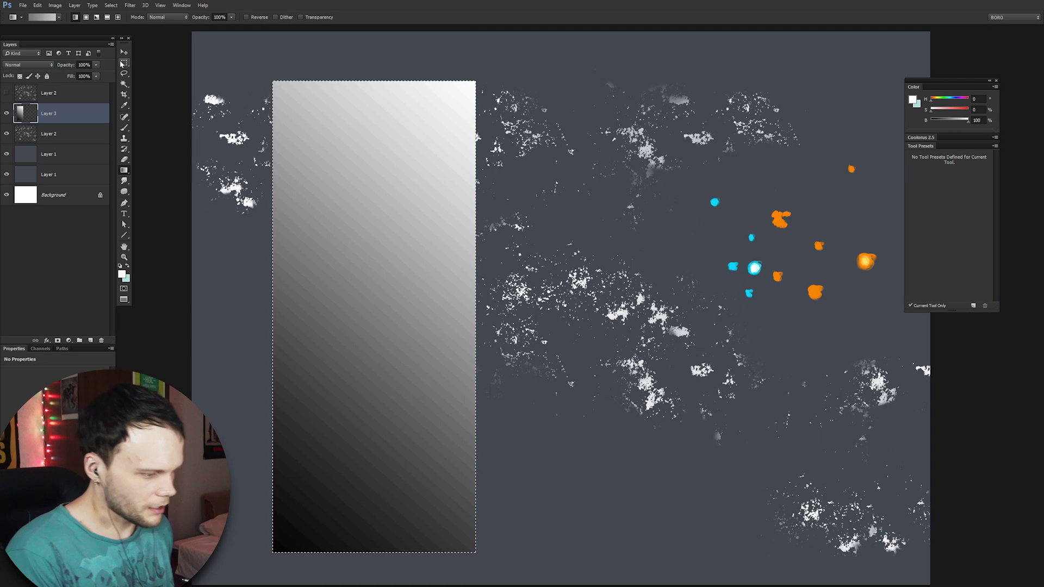
key("v")
key("m")
key("ctrl+d")
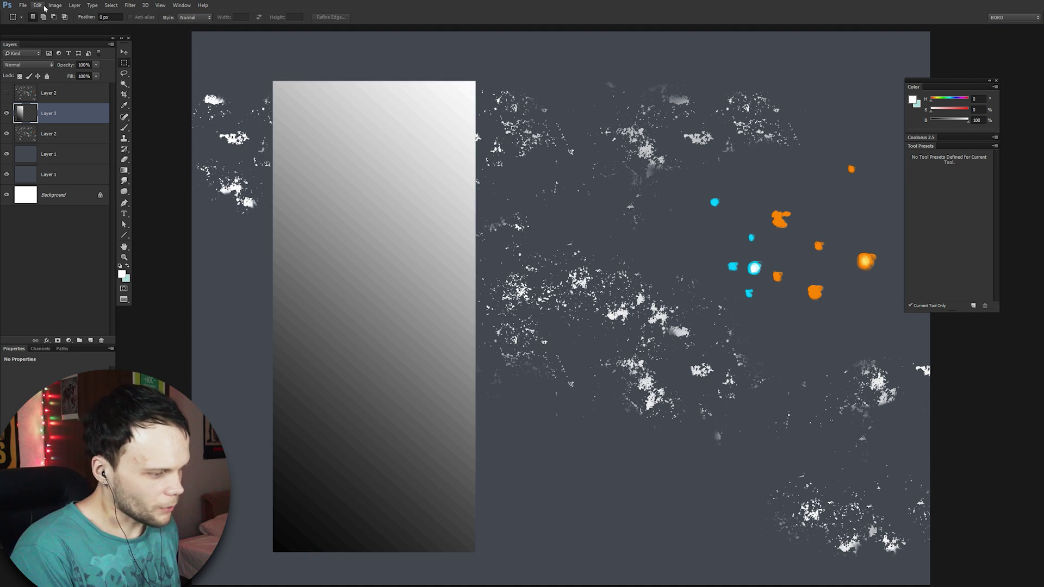
left_click(55, 5)
key("Escape")
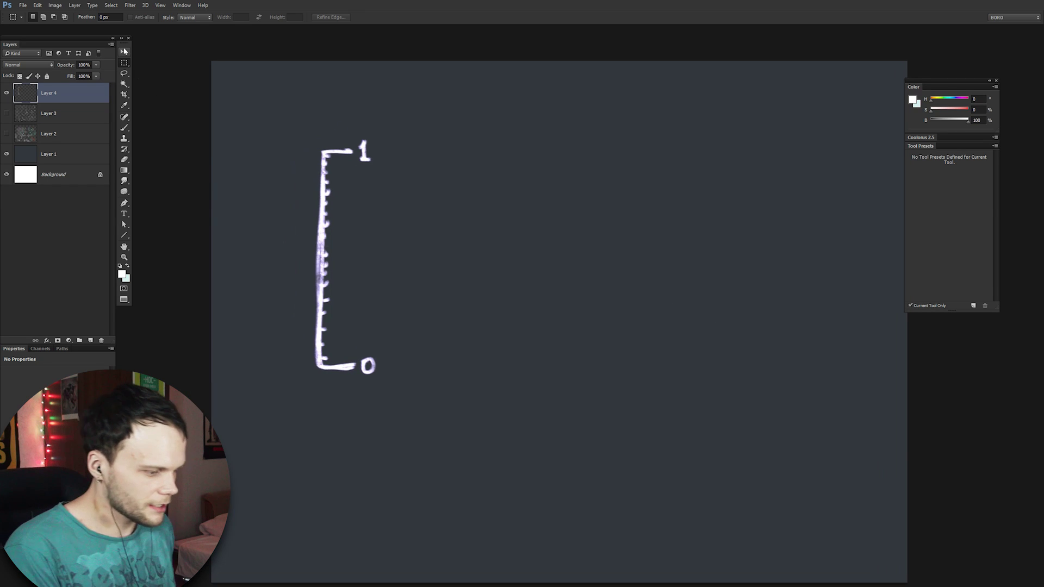
Step: Paint the labels 8 and 16 above two copies of the 0-to-1 scale, with denser tick marks along the 16 scale
left_click(124, 127)
key("F6")
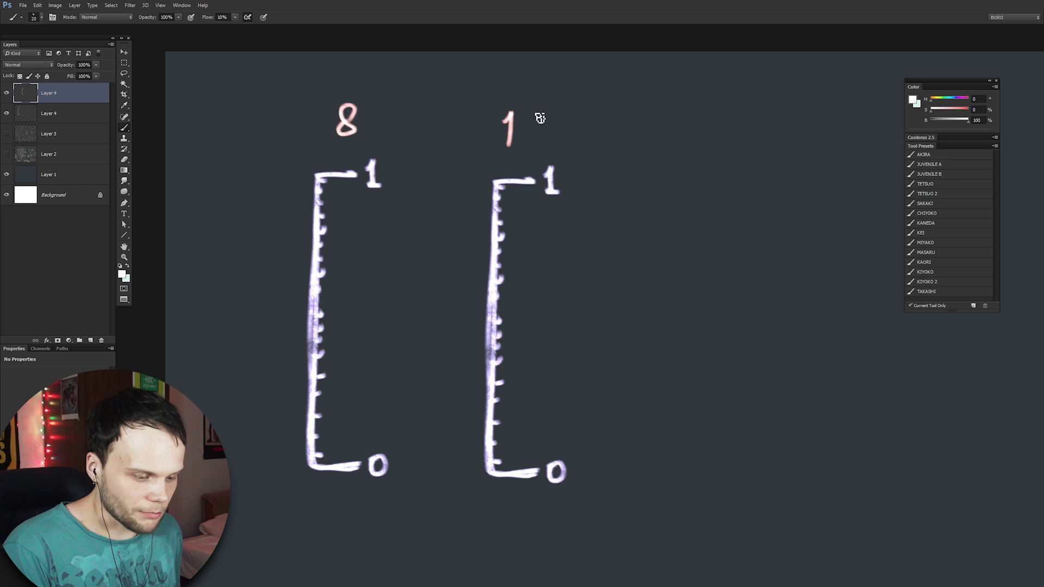
key("ctrl+plus")
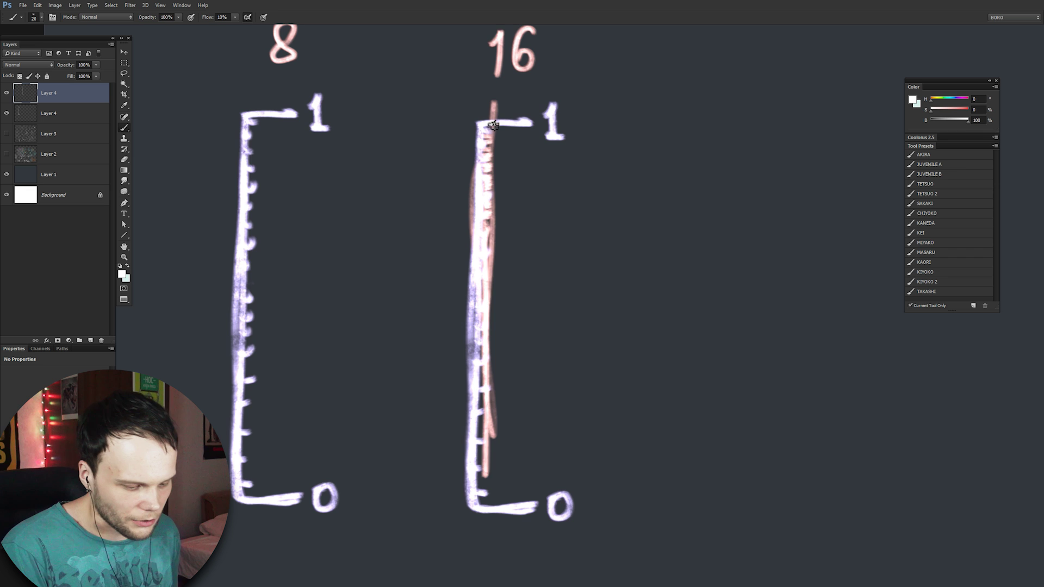
key("ctrl+minus")
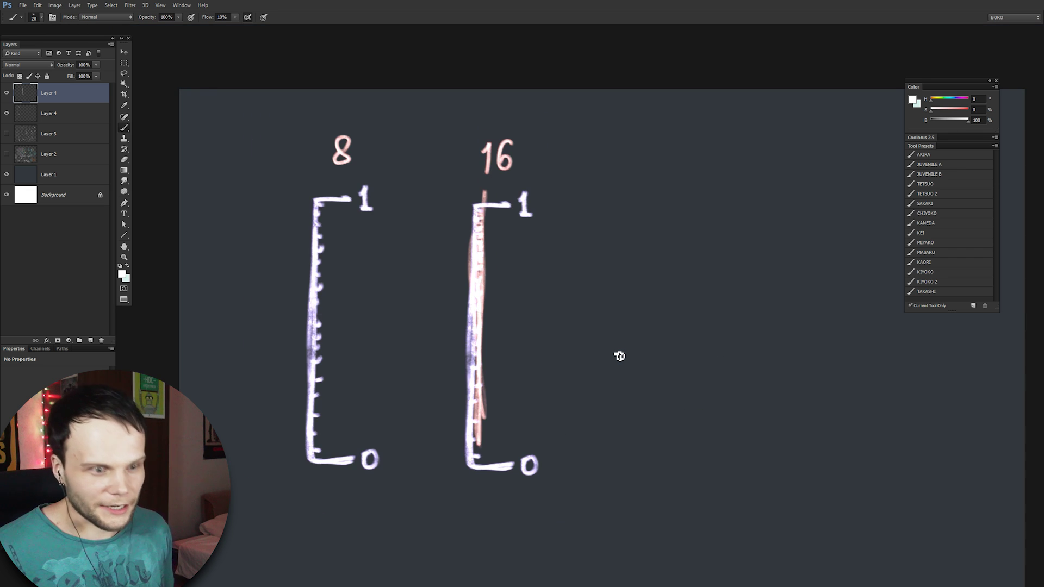
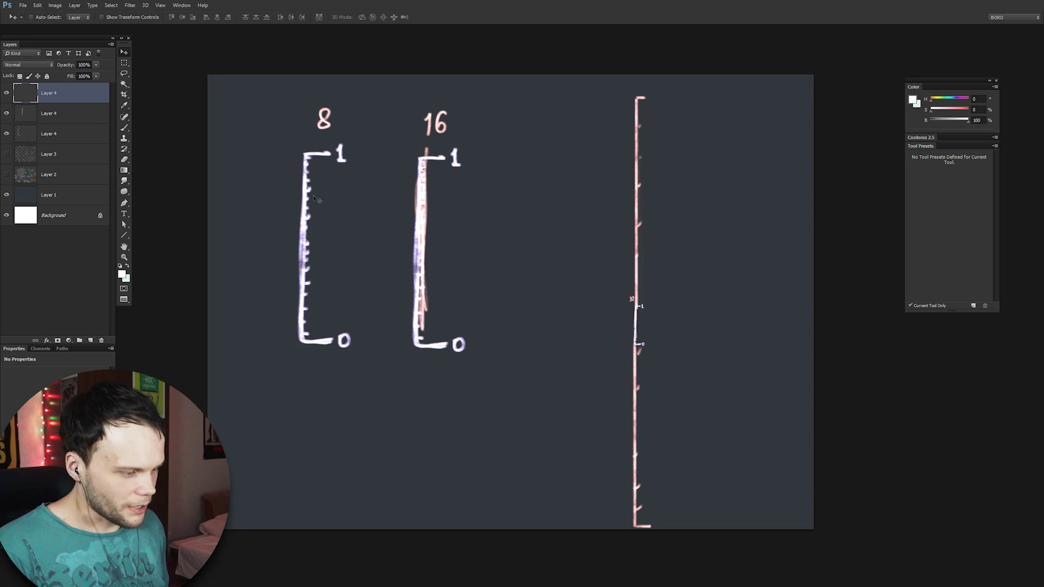
Step: On a new layer, fill a tall rectangular selection near the long 32 scale with a light grey gradient
left_click(124, 63)
key("ctrl+shift+alt+n")
left_click_drag(670, 112, 810, 515)
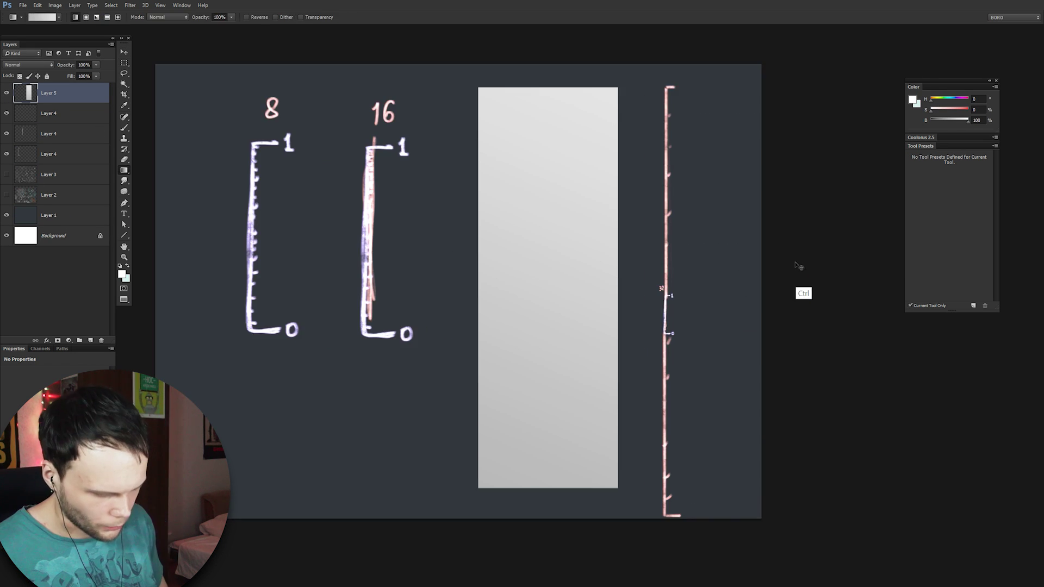
Step: Apply Levels to the light grey gradient with the input black point at 144 and the white point at 155
key("ctrl+l")
left_click_drag(694, 64, 738, 73)
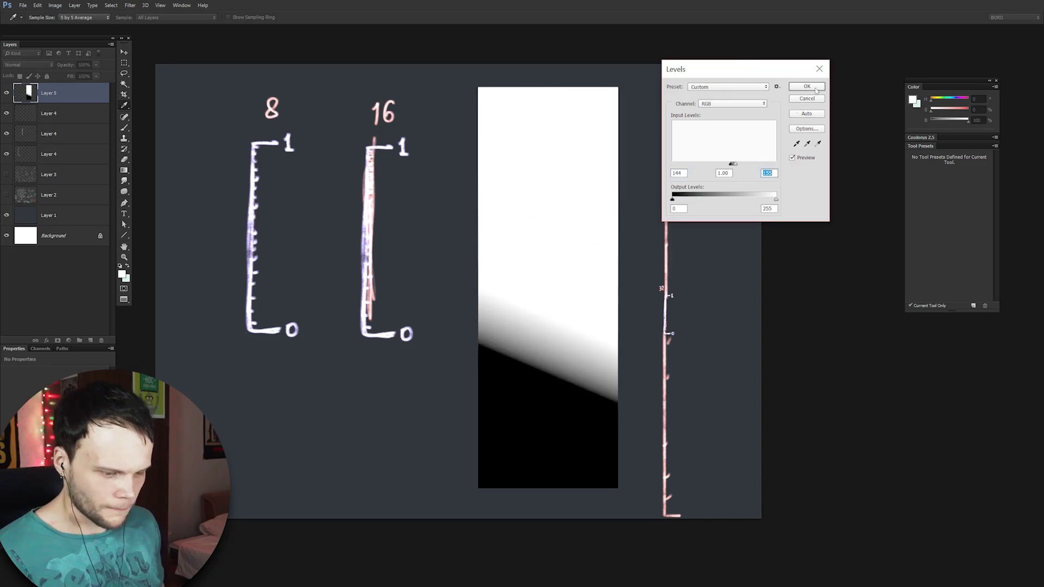
key("Return")
Step: Try to narrow the gradient's output range with Levels, and compare it with the 0-to-1 span on the 32 scale
left_click_drag(672, 278, 703, 307)
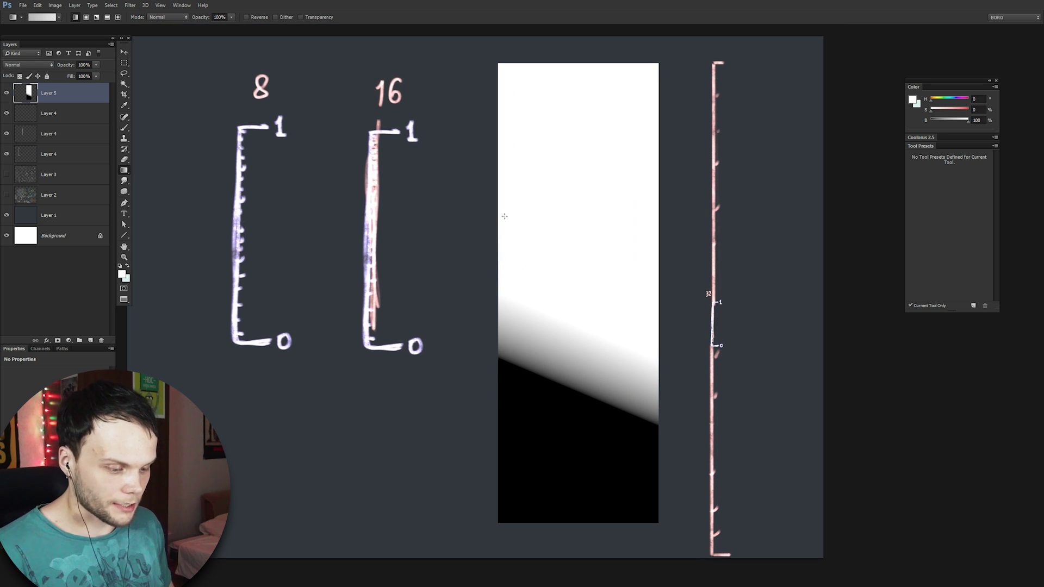
key("ctrl+l")
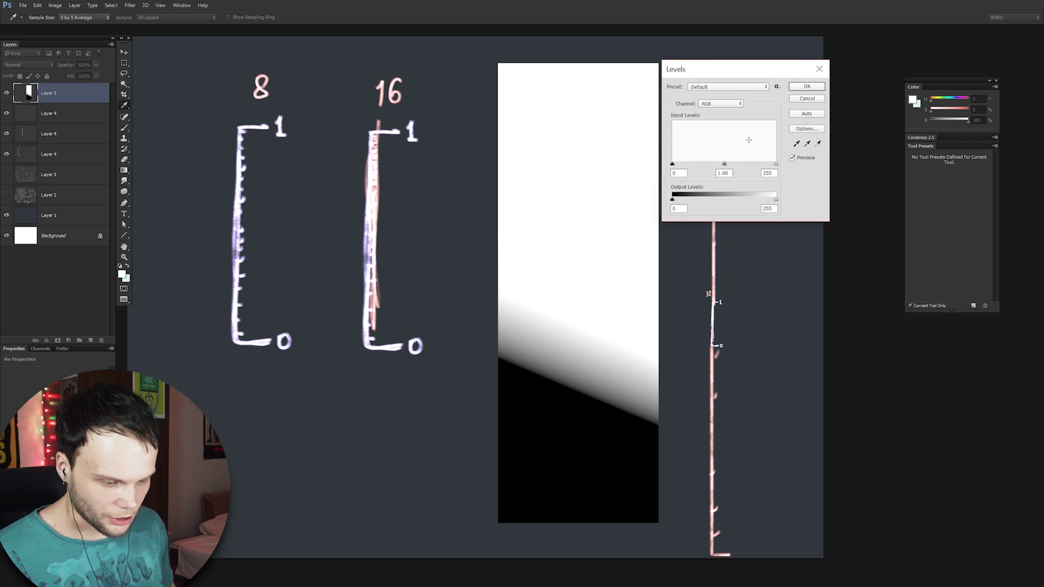
left_click_drag(776, 199, 705, 202)
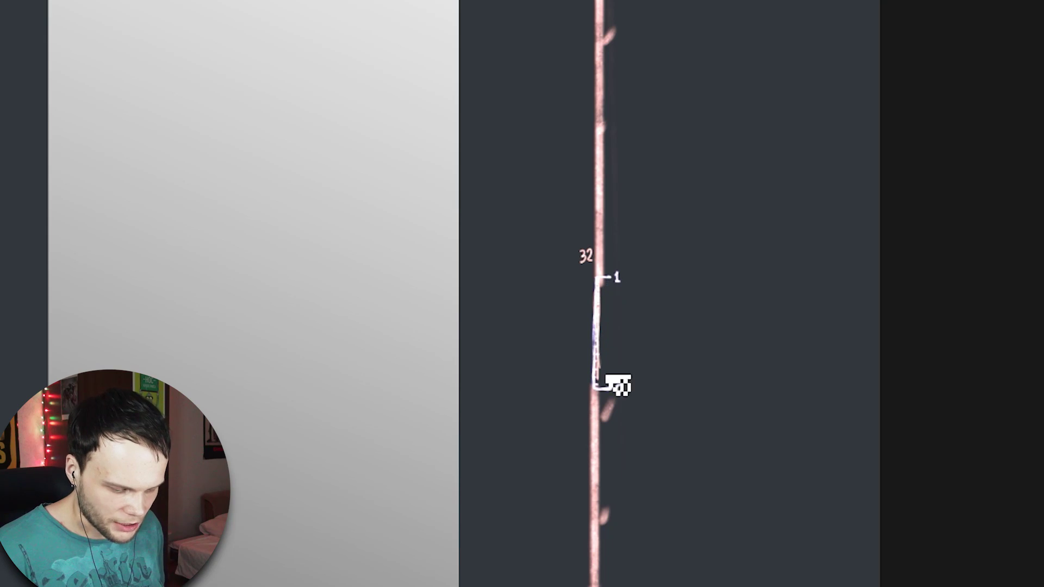
mouse_move(601, 388)
left_mouse_down()
mouse_move(635, 294)
mouse_move(674, 0)
mouse_move(649, 277)
mouse_move(674, 0)
mouse_move(655, 184)
mouse_move(609, 417)
mouse_move(511, 578)
mouse_move(598, 433)
mouse_move(502, 572)
left_mouse_up()
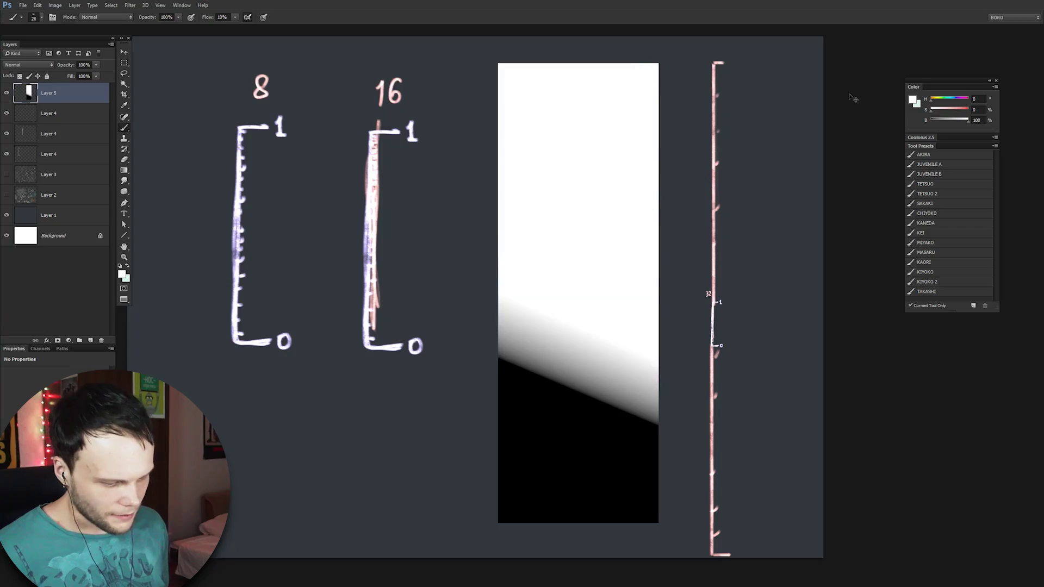
Step: Switch to the document with the paint splatters and undo its last adjustments back to the smooth gradient in the wider strip
scroll(594, 402, "up", 5)
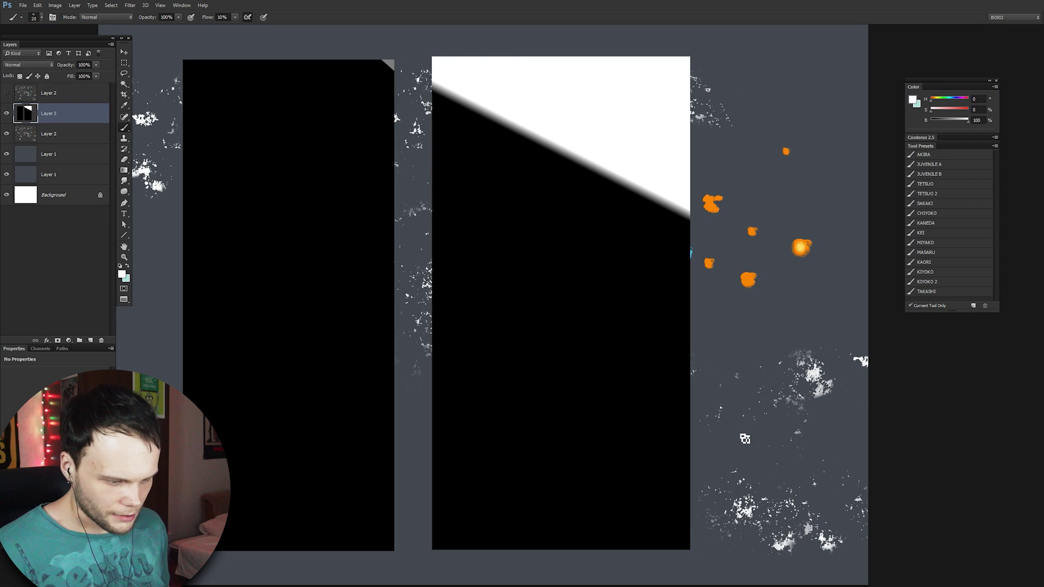
key("ctrl+z")
key("ctrl+alt+z")
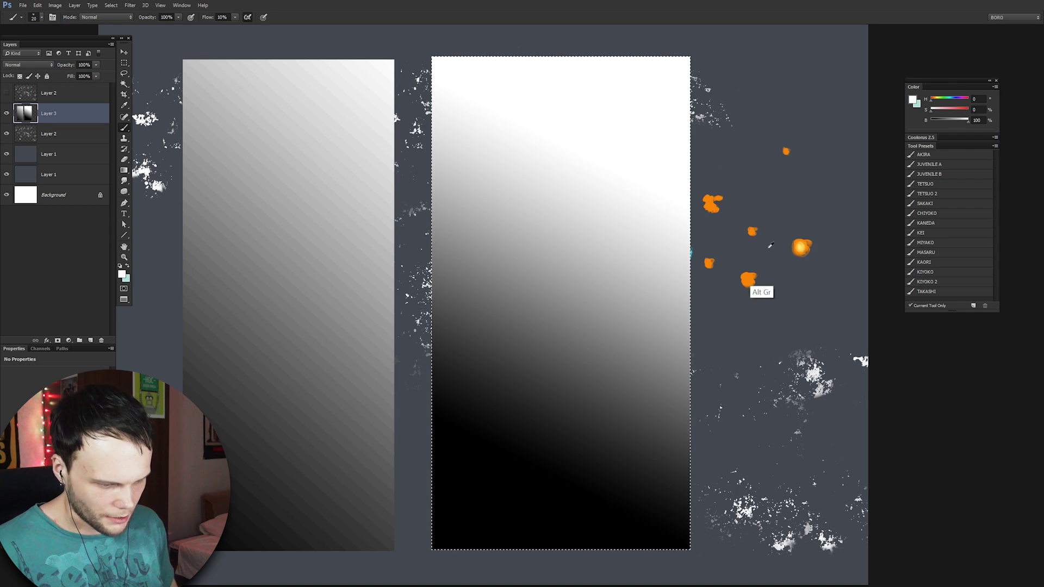
Step: Steepen the wider strip's gradient with Levels by narrowing the input range from both ends, and clear the selection
key("ctrl+l")
left_click_drag(780, 181, 745, 181)
left_click_drag(674, 181, 707, 181)
key("Return")
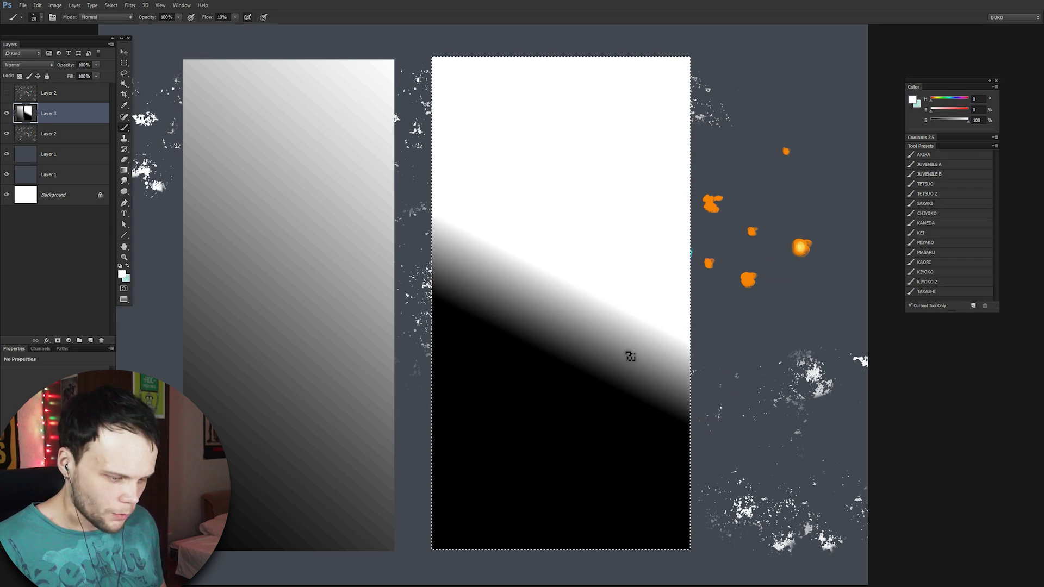
key("ctrl+d")
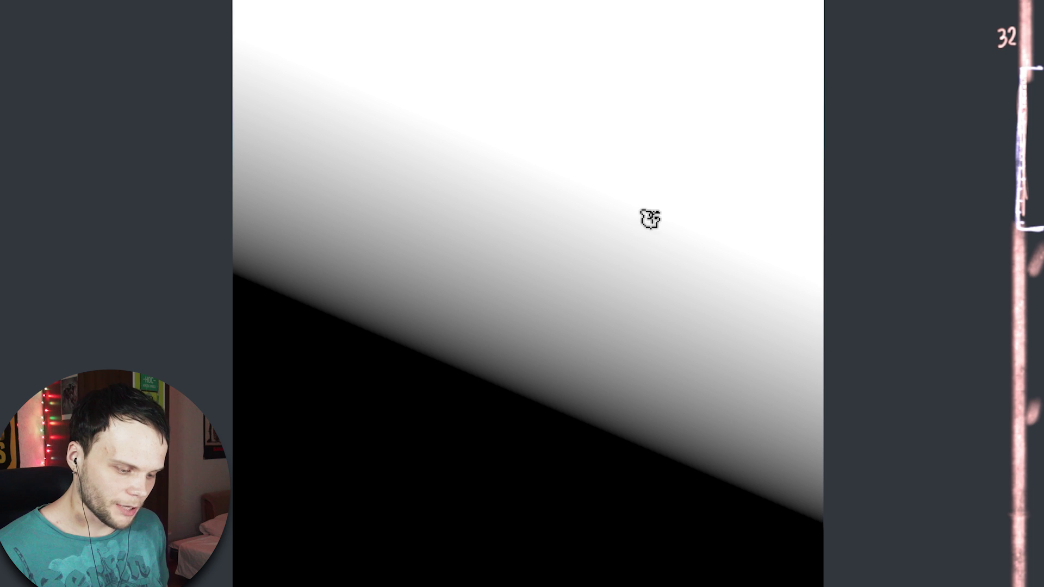
Step: Trace the dark-to-light transition with a brush stroke across the 32 document's gradient, and compare it with the tonal range in the foreground color picker
left_click_drag(574, 380, 620, 284)
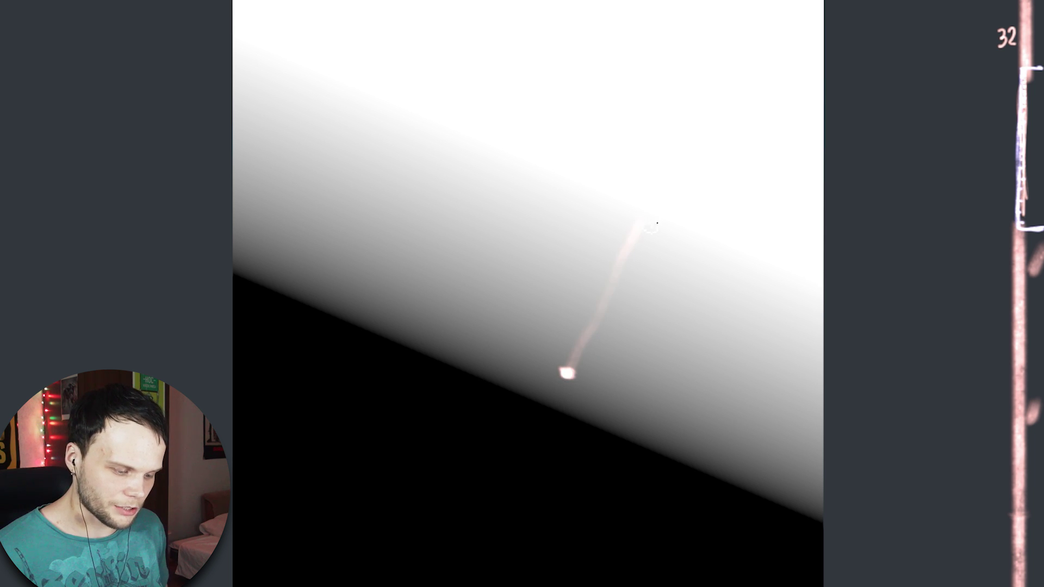
left_click_drag(644, 242, 647, 234)
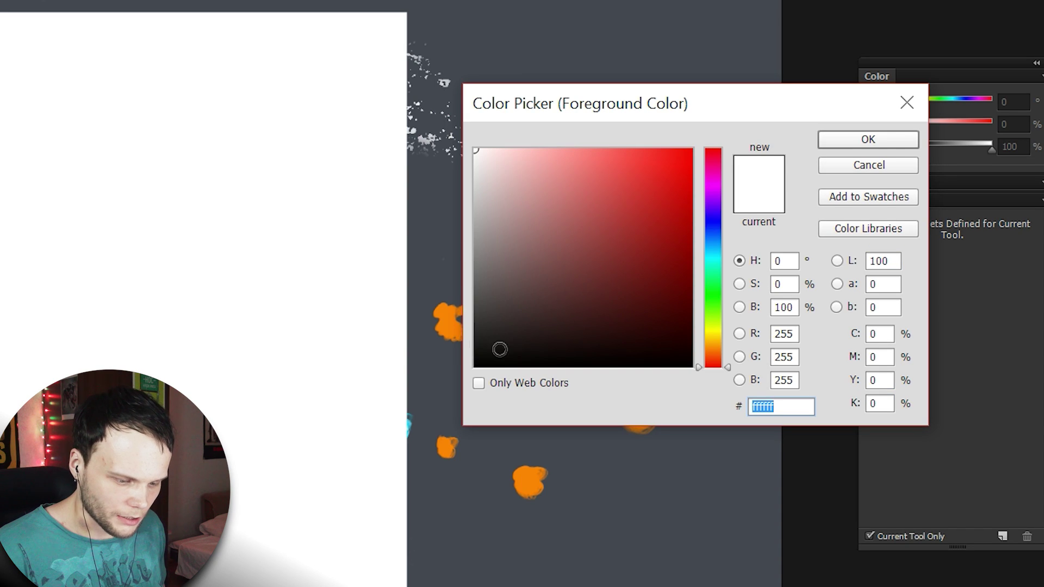
mouse_move(494, 329)
left_mouse_down()
mouse_move(475, 292)
mouse_move(557, 185)
mouse_move(543, 215)
left_mouse_up()
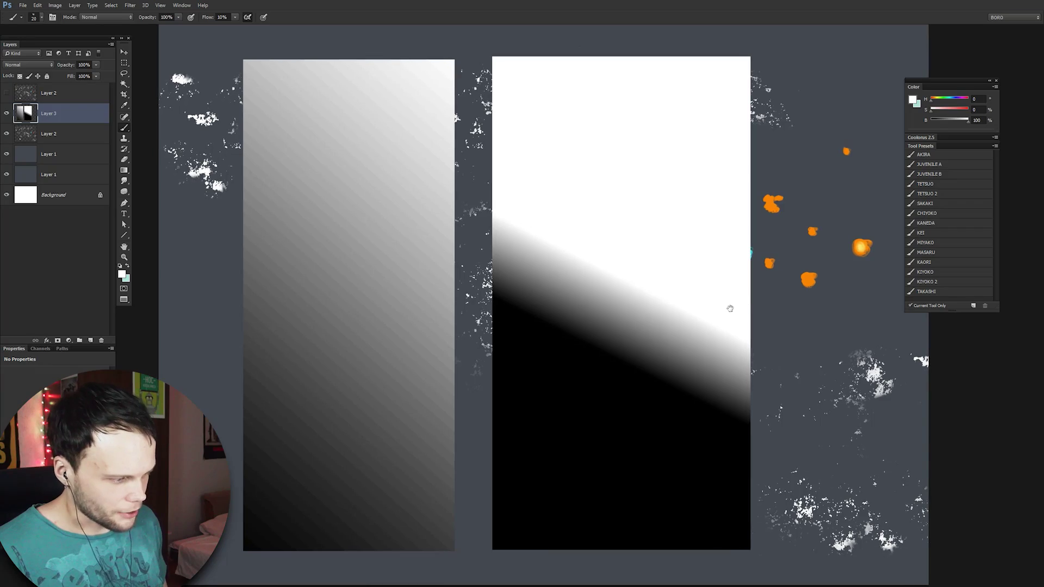
Step: Try a midtone-darkening Curves adjustment on the splatter document's strips, with a point mapping input 145 to output 113 and lower
left_click_drag(730, 308, 708, 332)
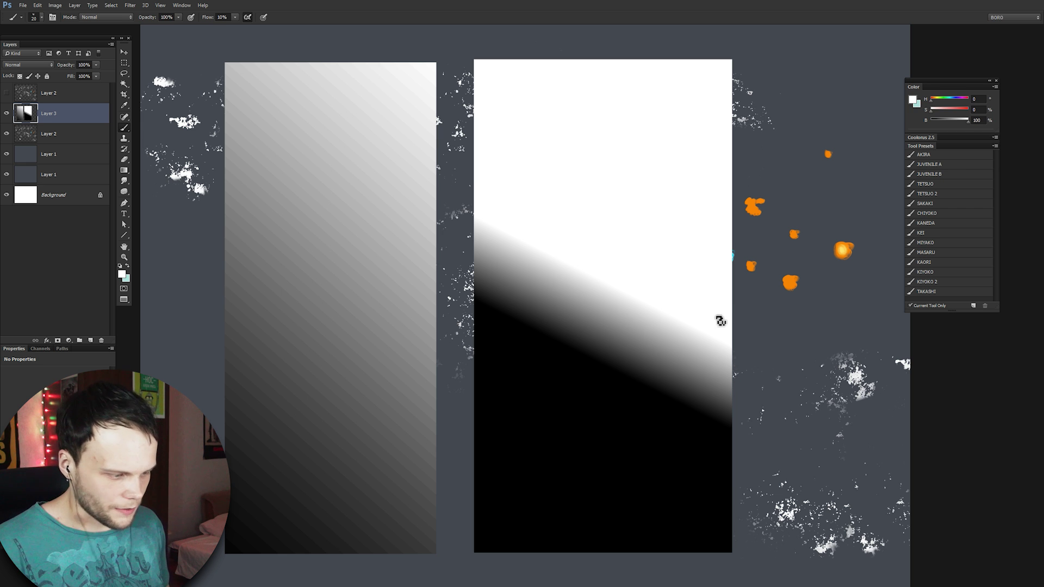
key("ctrl+m")
left_click_drag(731, 177, 743, 187)
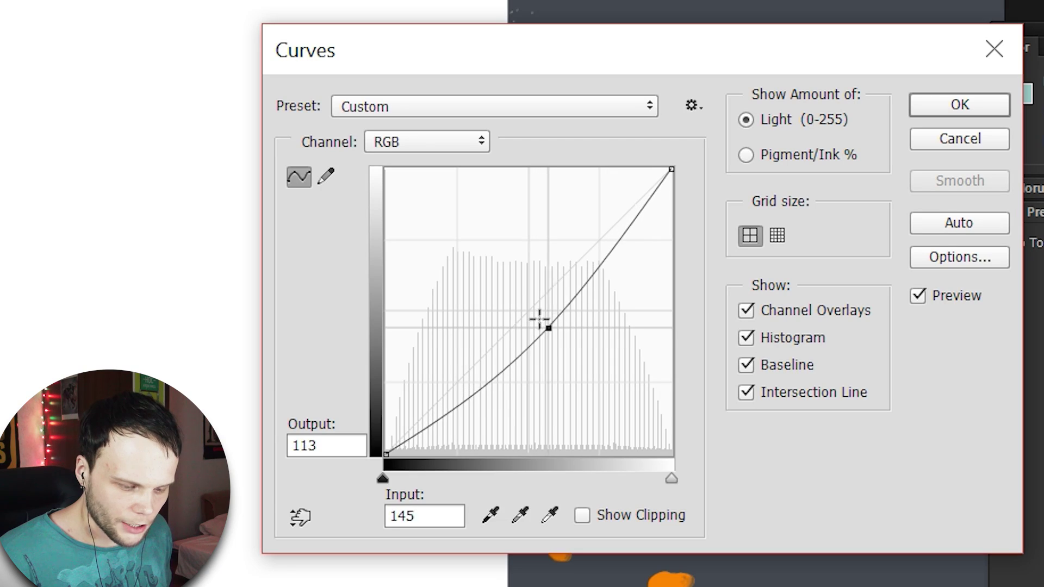
left_click_drag(549, 328, 550, 339)
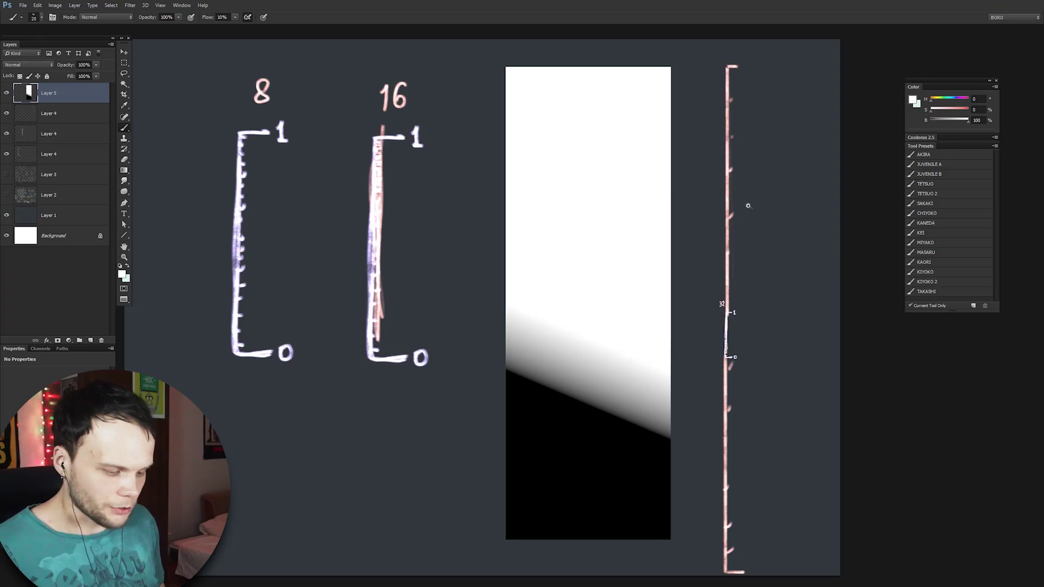
Step: Inspect the 32 document's gradient transition, and test a Levels midtone of 1.27 in the splatter document before returning it to 1.00
left_click_drag(579, 391, 607, 379)
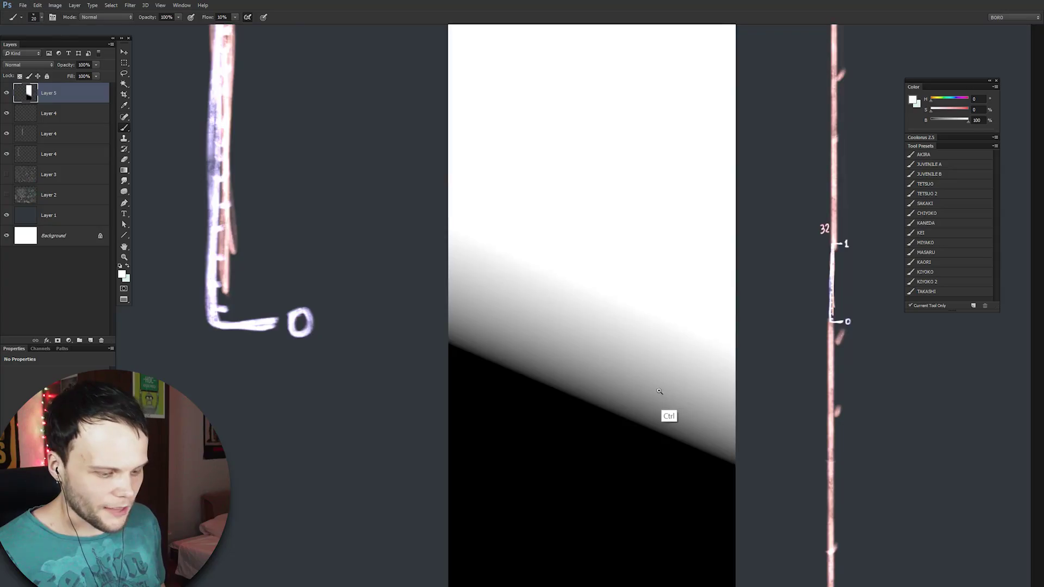
scroll(668, 418, "down", 4)
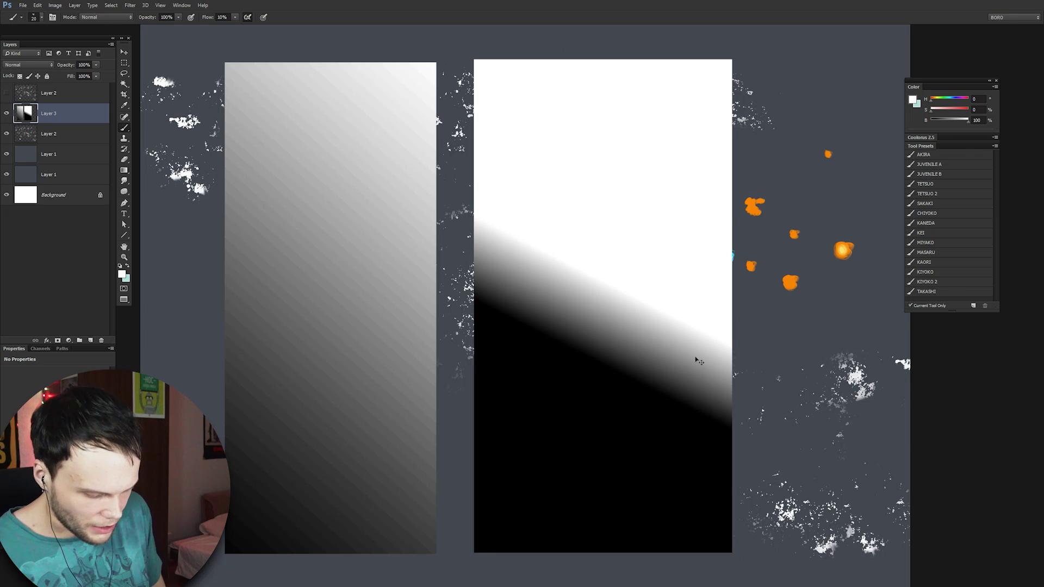
key("ctrl+l")
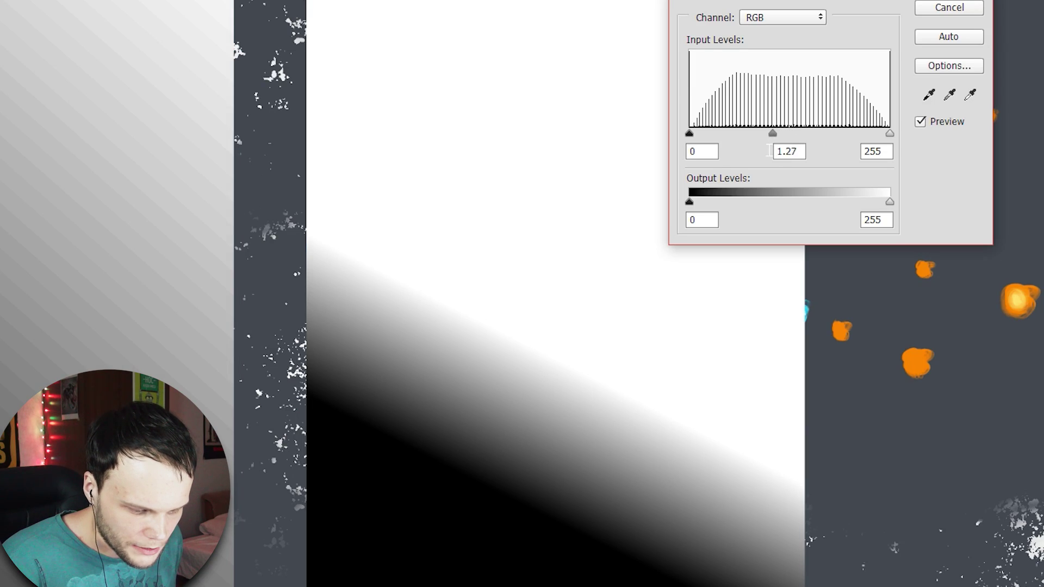
scroll(762, 155, "up", 8)
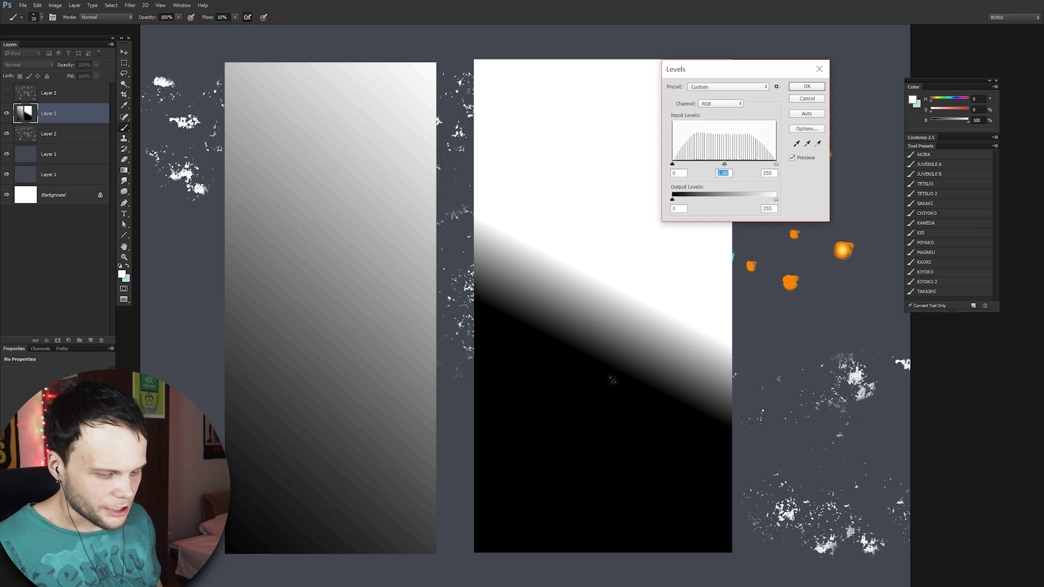
key("Return")
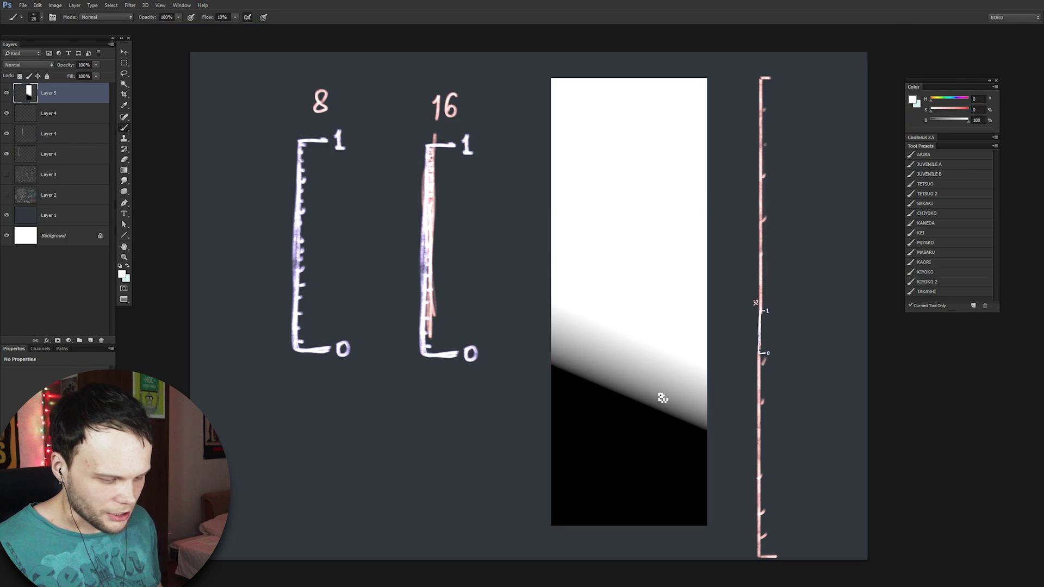
Step: Darken the midtones of the gradient beside the 32 scale with a Levels adjustment, moving the midtone past 0.79
key("ctrl+l")
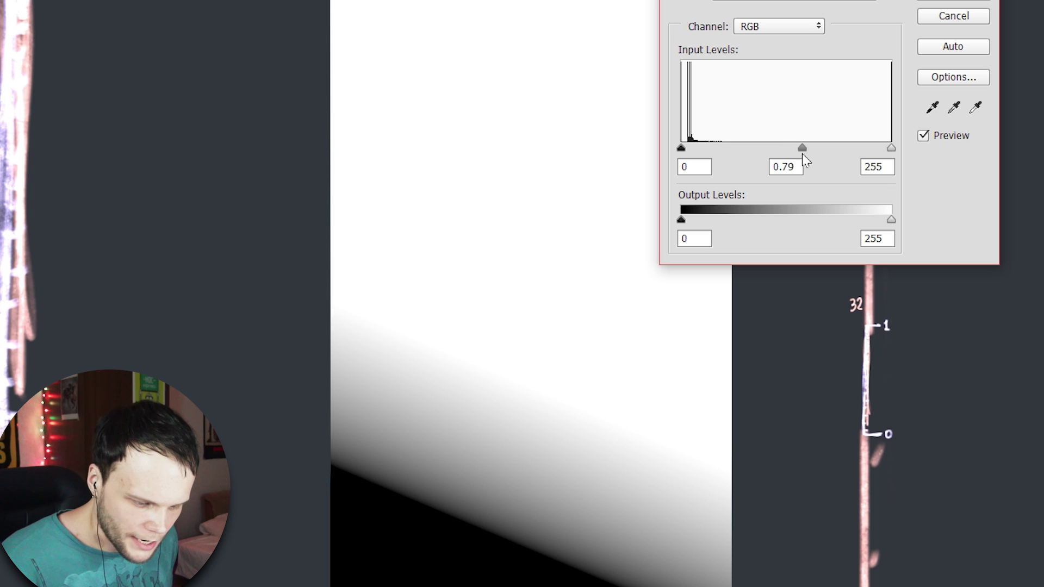
left_click_drag(814, 157, 834, 157)
key("Return")
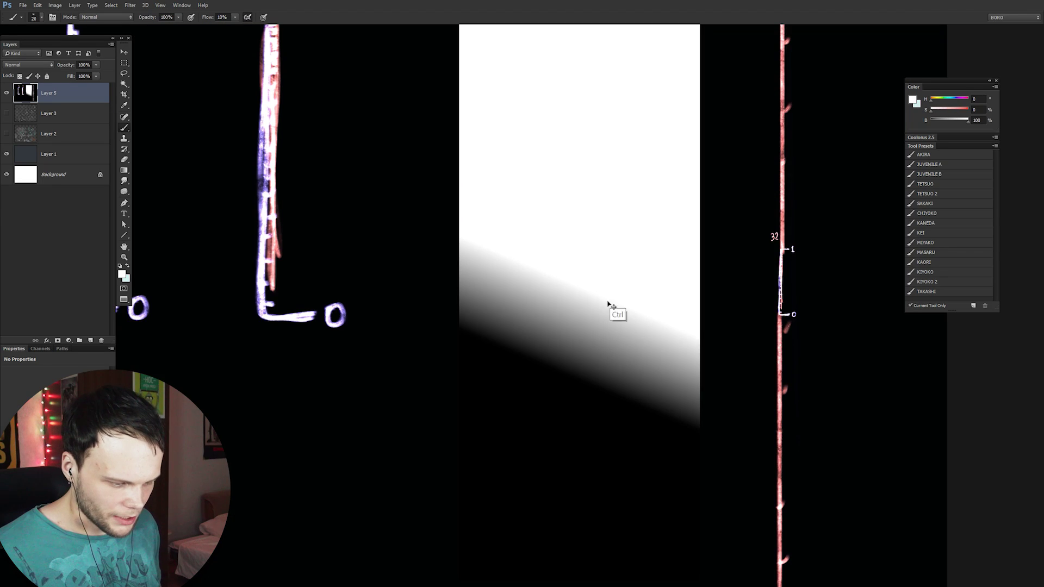